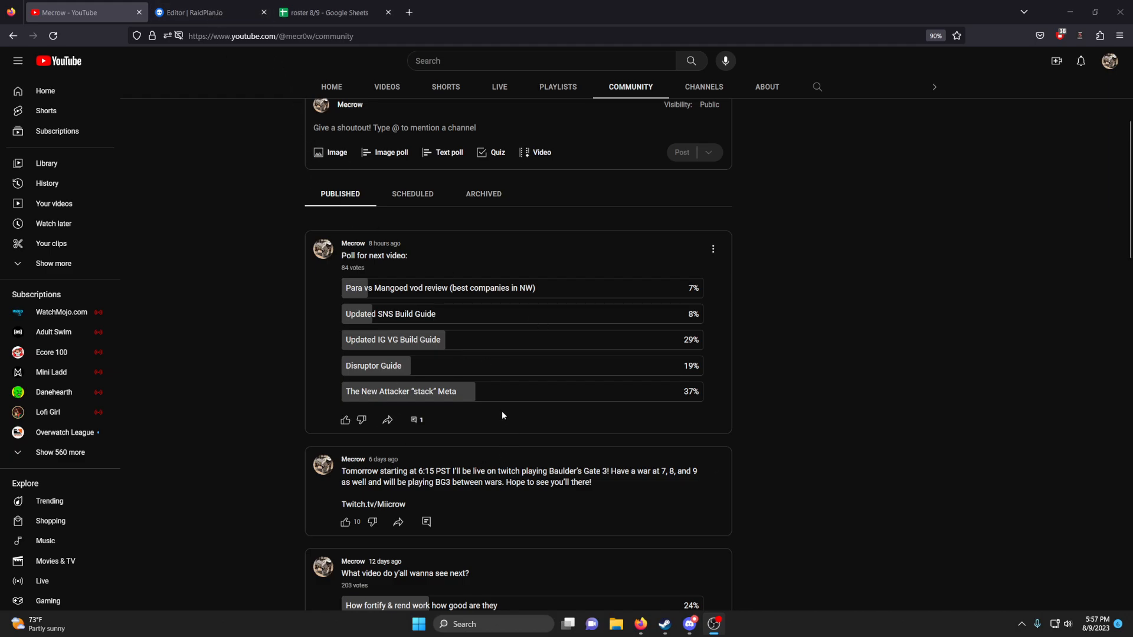
Switch from the YouTube poll to the RaidPlan 'Old EU tech Strat' map tab.
left_click(209, 12)
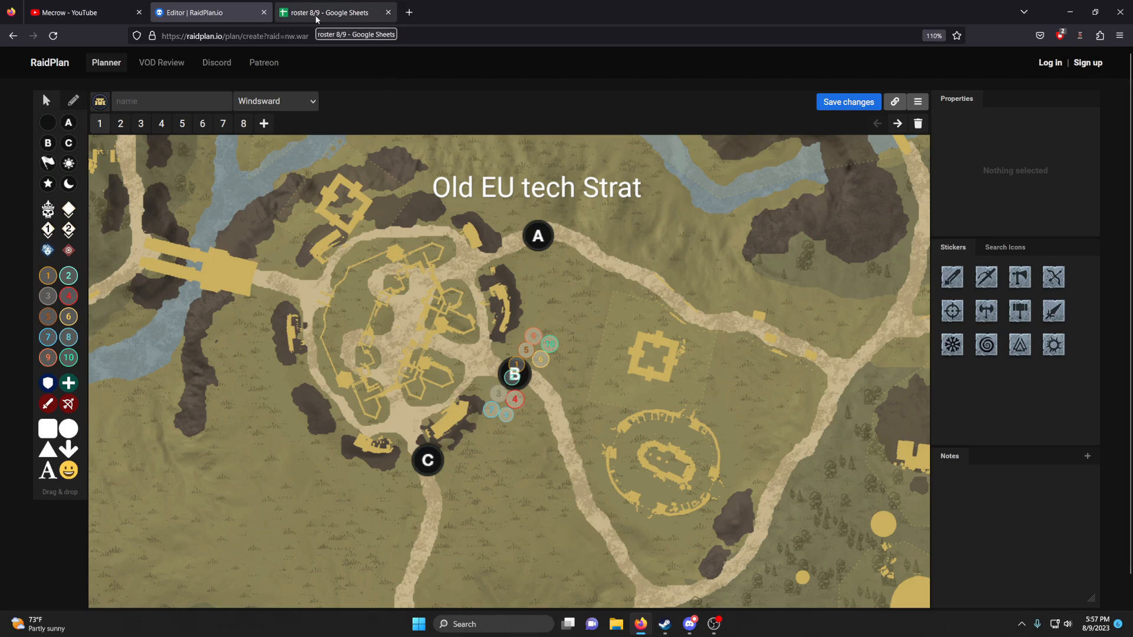
Move the 'roster 8/9' tab to second position and review Groups 1-4 and the Group 6 column.
left_click(315, 15)
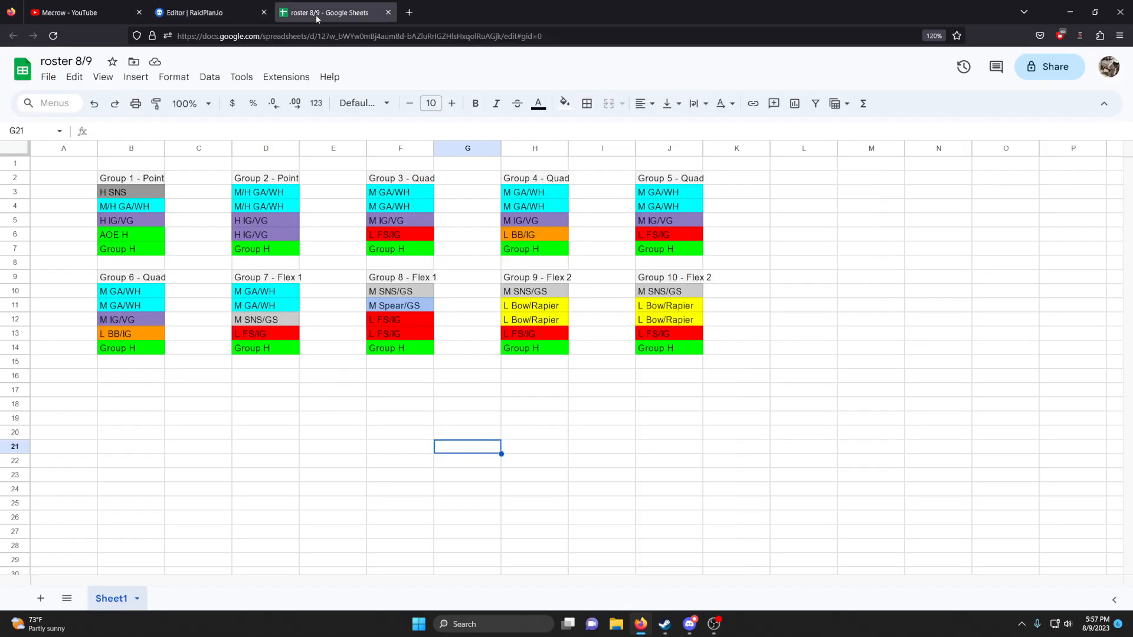
left_click_drag(316, 15, 203, 17)
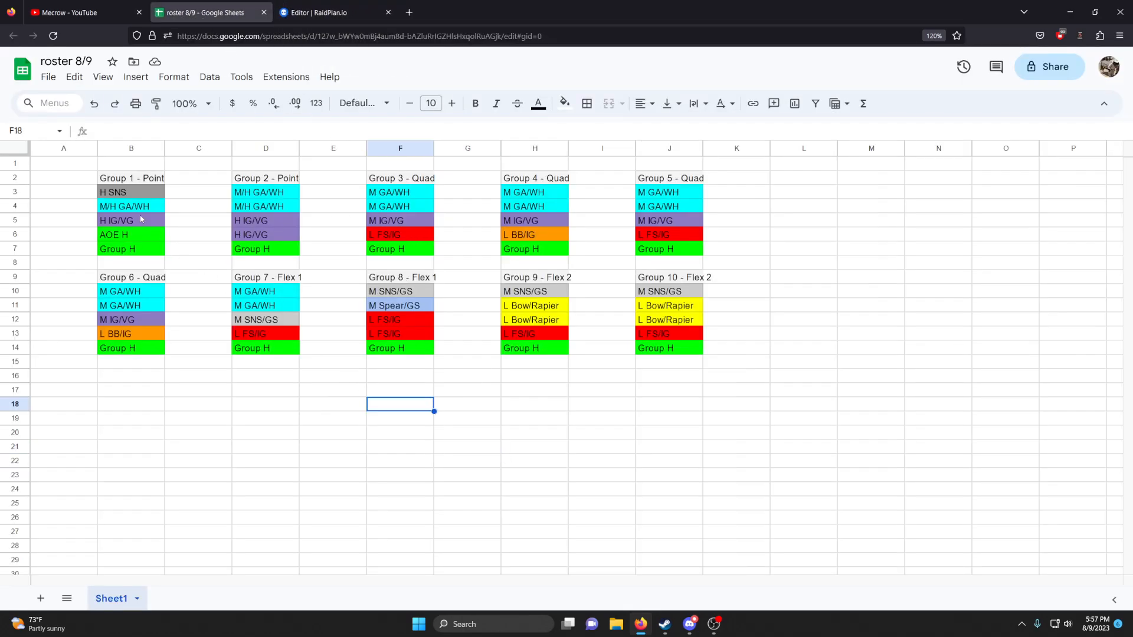
left_click_drag(144, 183, 294, 251)
left_click(349, 223)
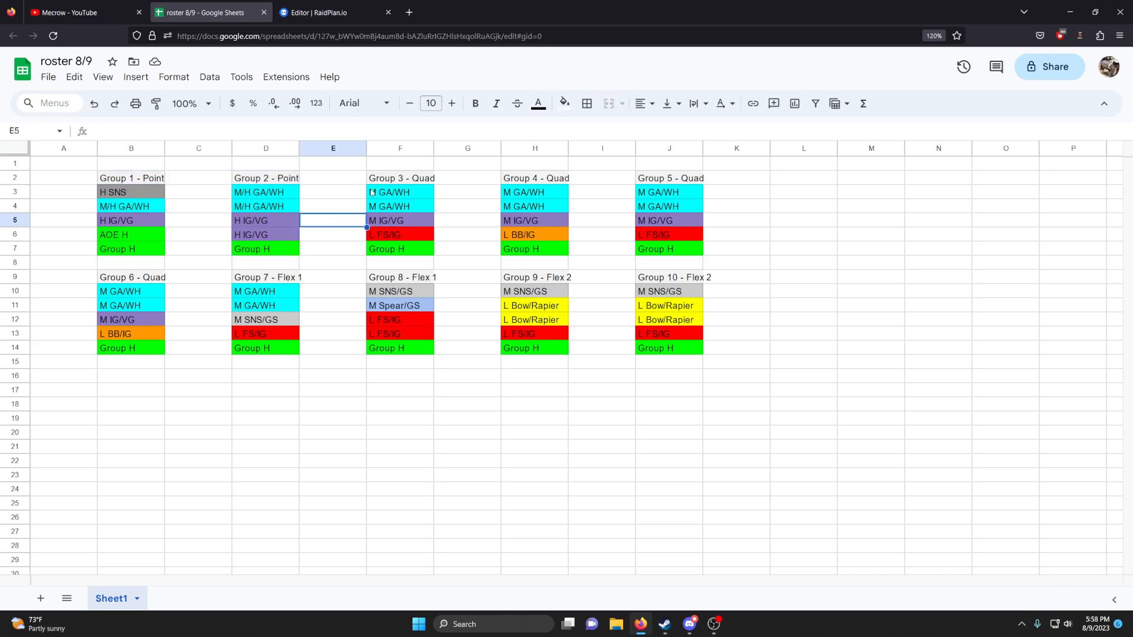
left_click_drag(401, 178, 611, 236)
left_click_drag(136, 276, 158, 369)
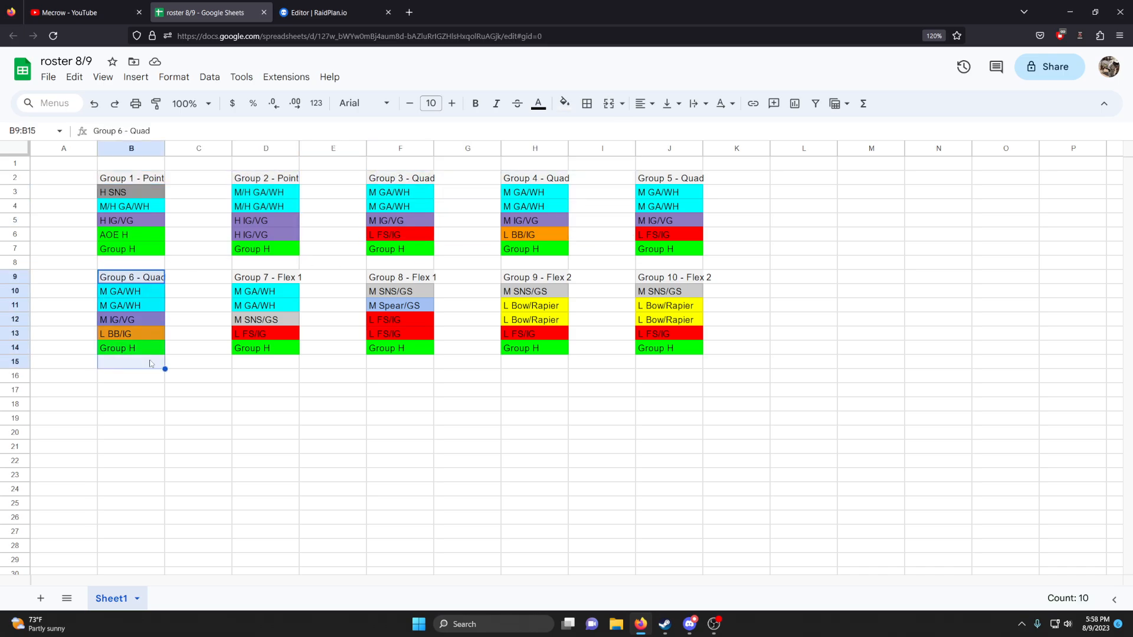
left_click(254, 440)
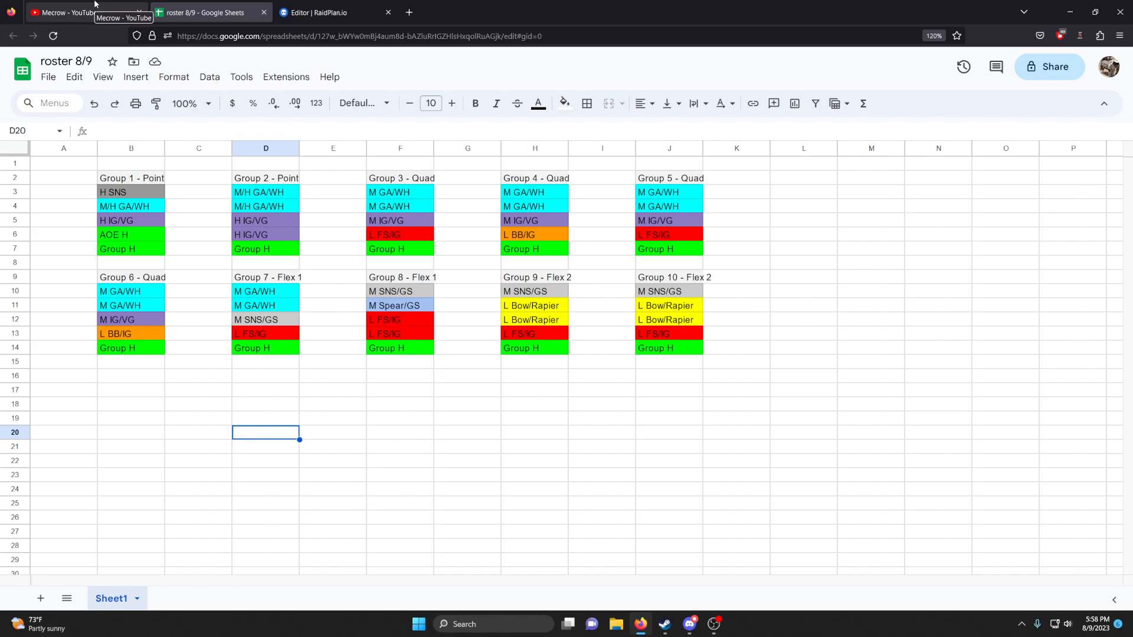
Glance at the RaidPlan map, then review Groups 7-8 and 9-10 in the roster.
left_click(327, 13)
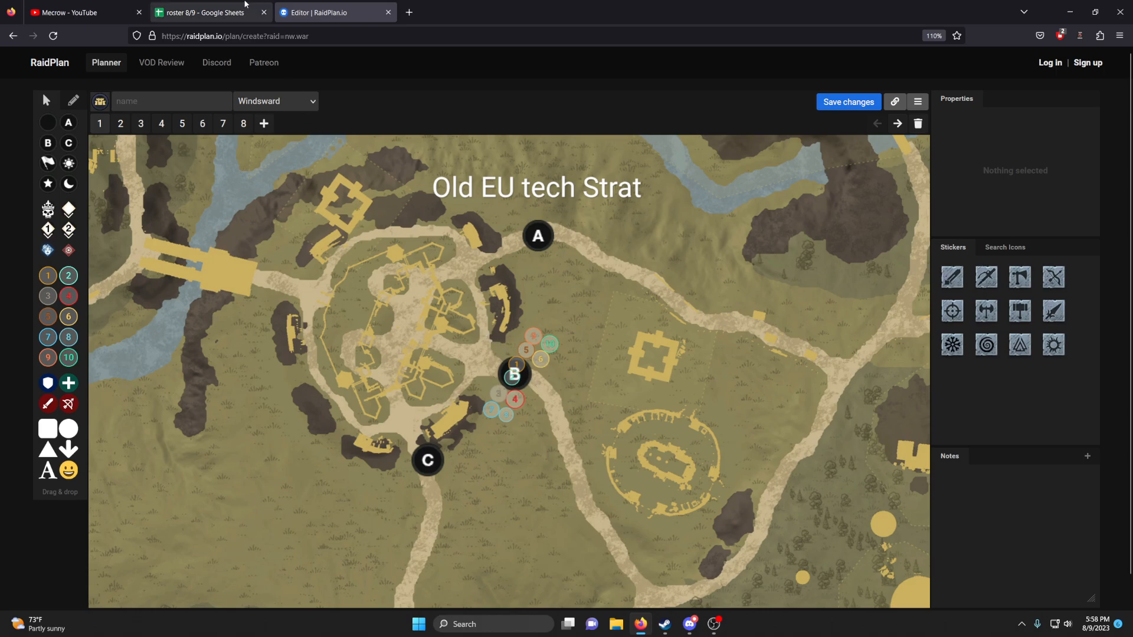
left_click(234, 11)
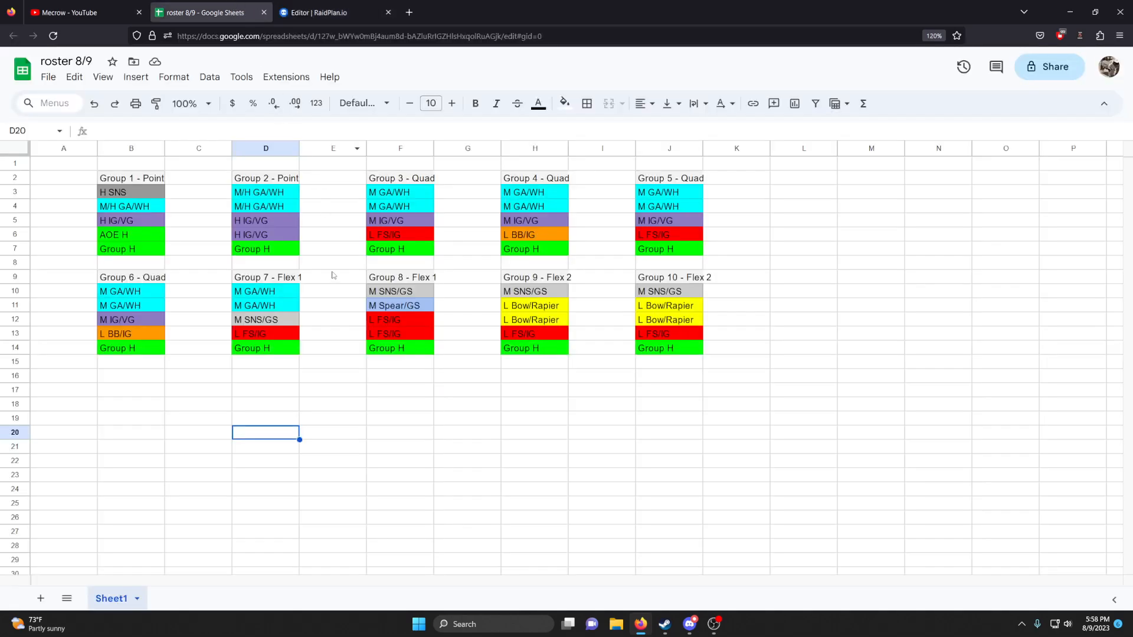
left_click(343, 325)
left_click_drag(270, 280, 390, 351)
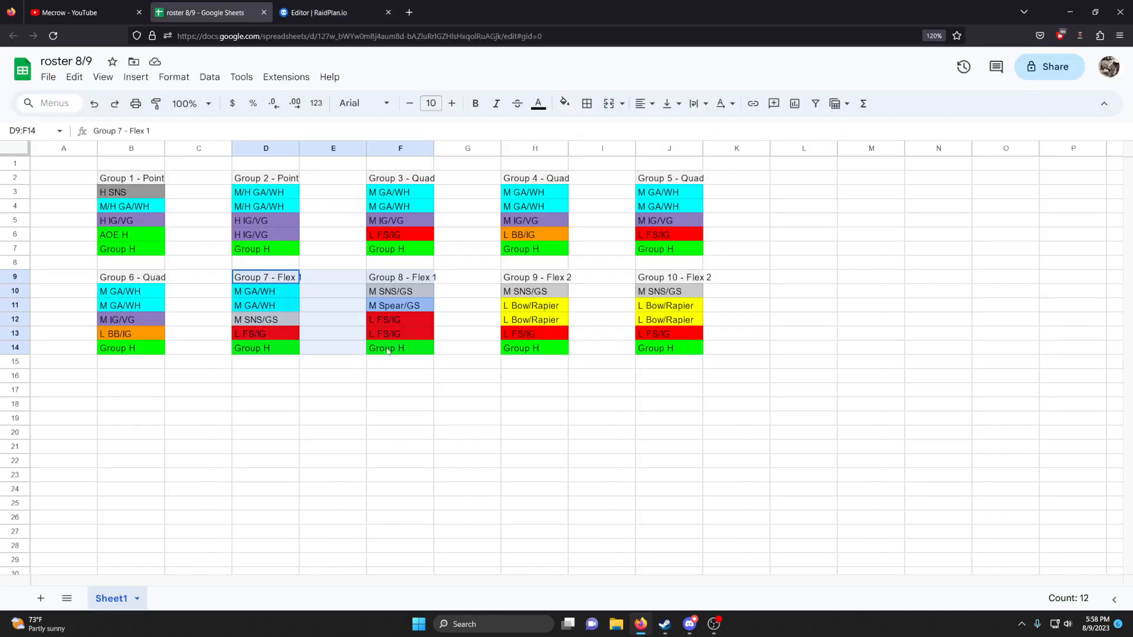
left_click(477, 377)
left_click_drag(531, 263, 671, 348)
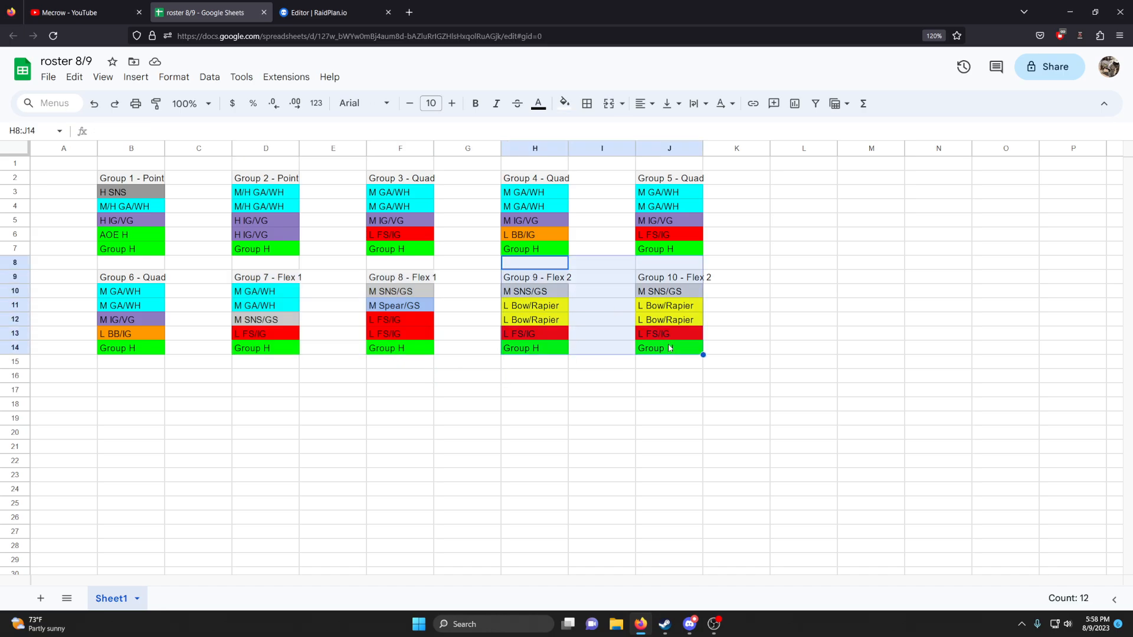
left_click(558, 391)
mouse_move(265, 277)
left_mouse_down()
mouse_move(412, 365)
mouse_move(411, 351)
left_mouse_up()
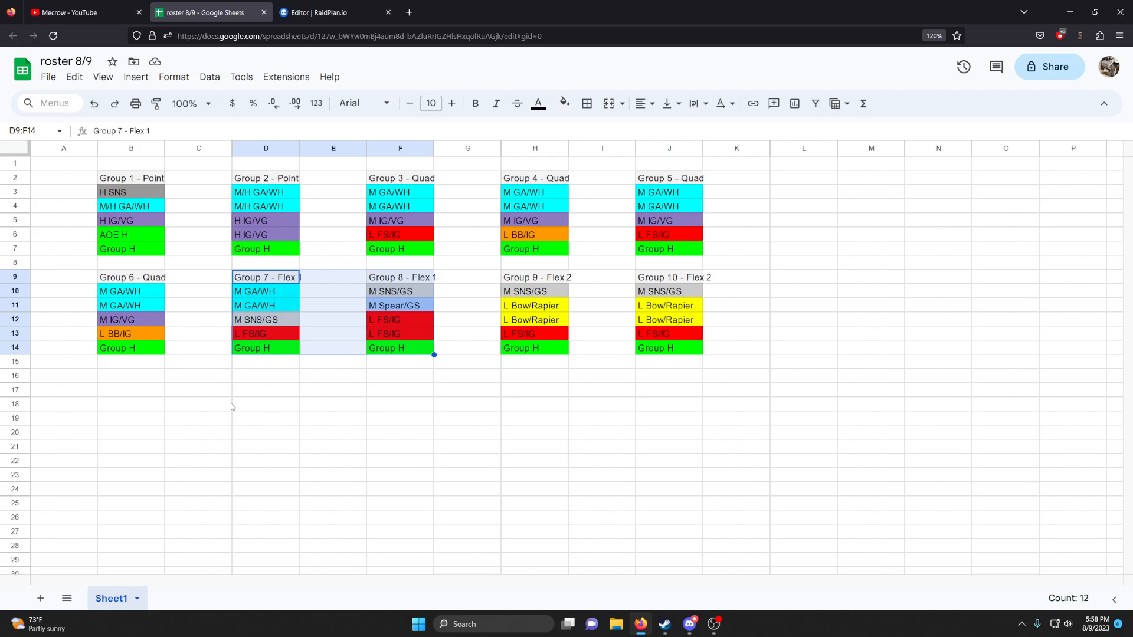
left_click(334, 432)
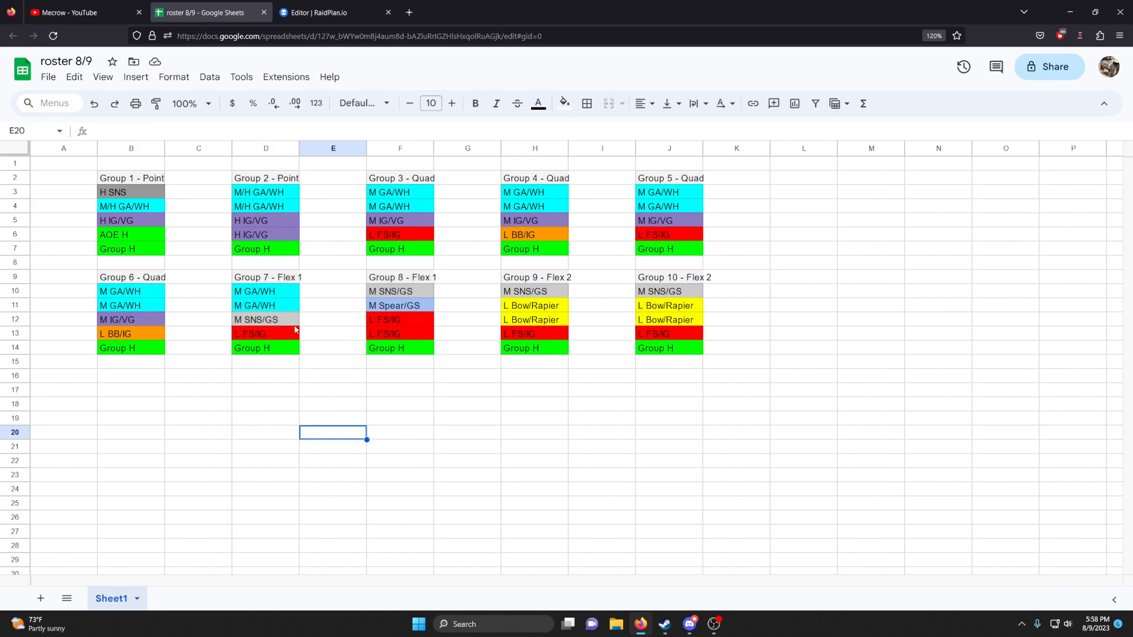
left_click_drag(278, 292, 280, 307)
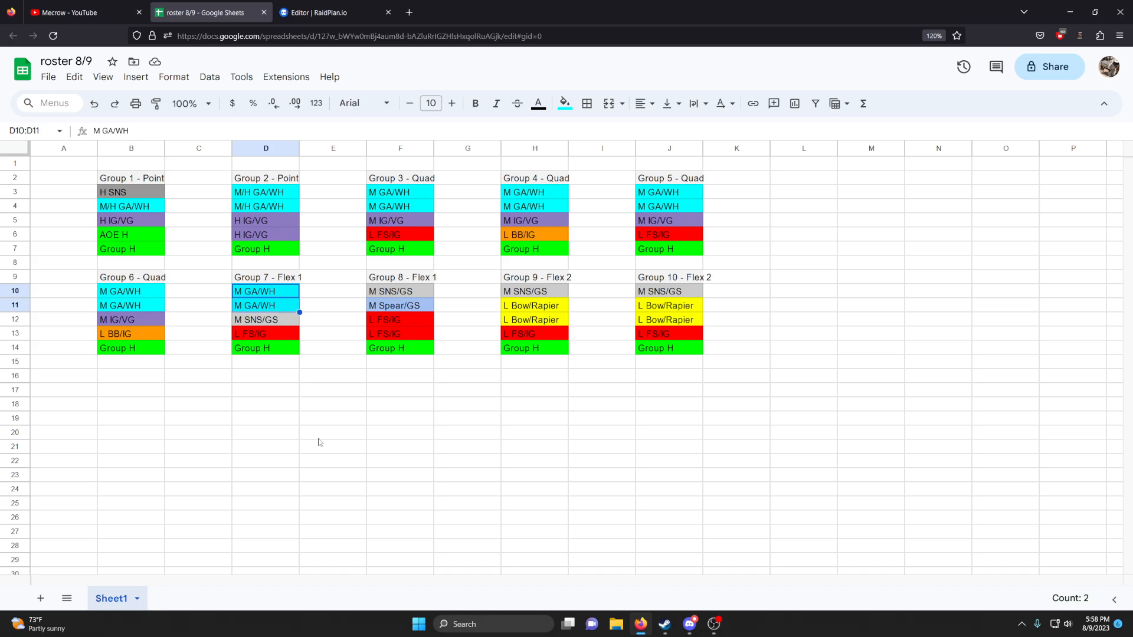
left_click(310, 359)
left_click_drag(270, 321, 273, 334)
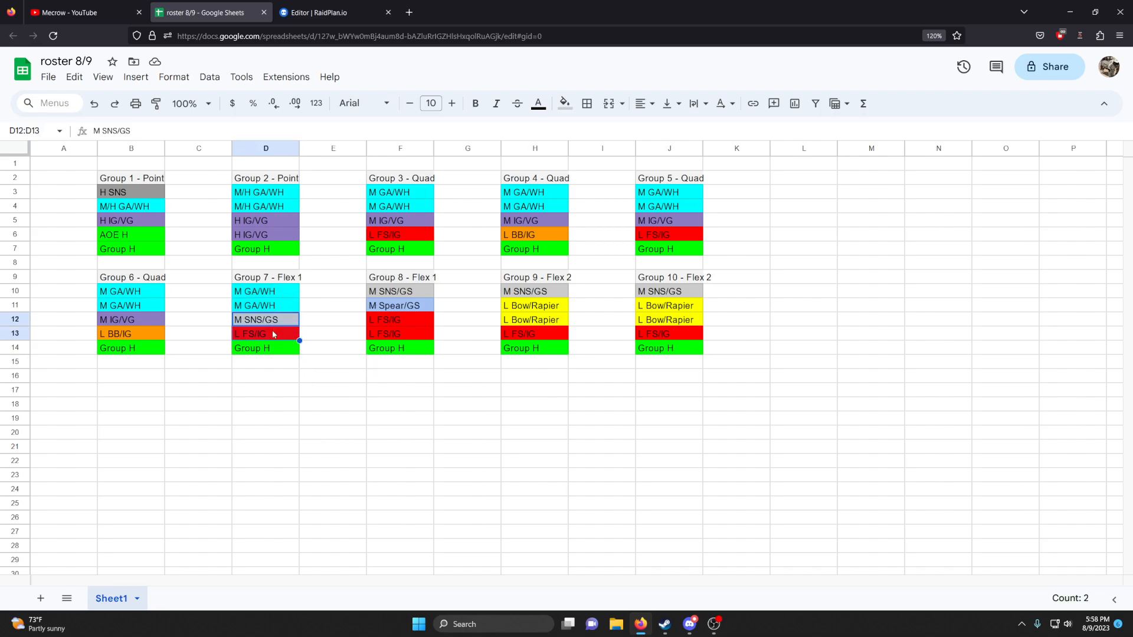
key("ctrl+z")
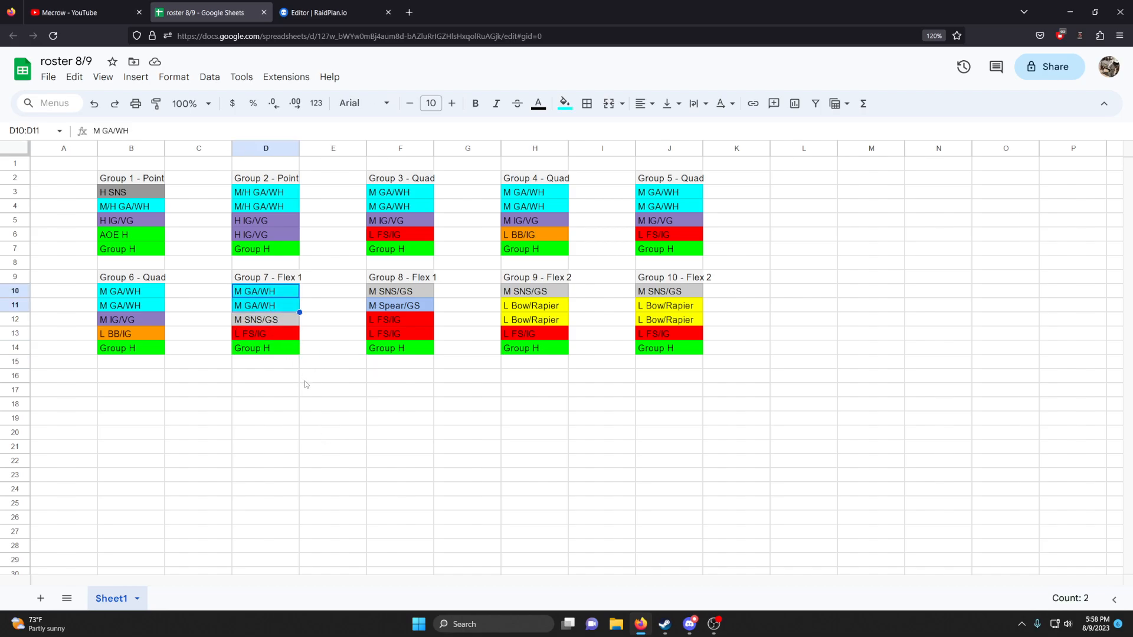
left_click(305, 381)
left_click_drag(270, 324, 284, 337)
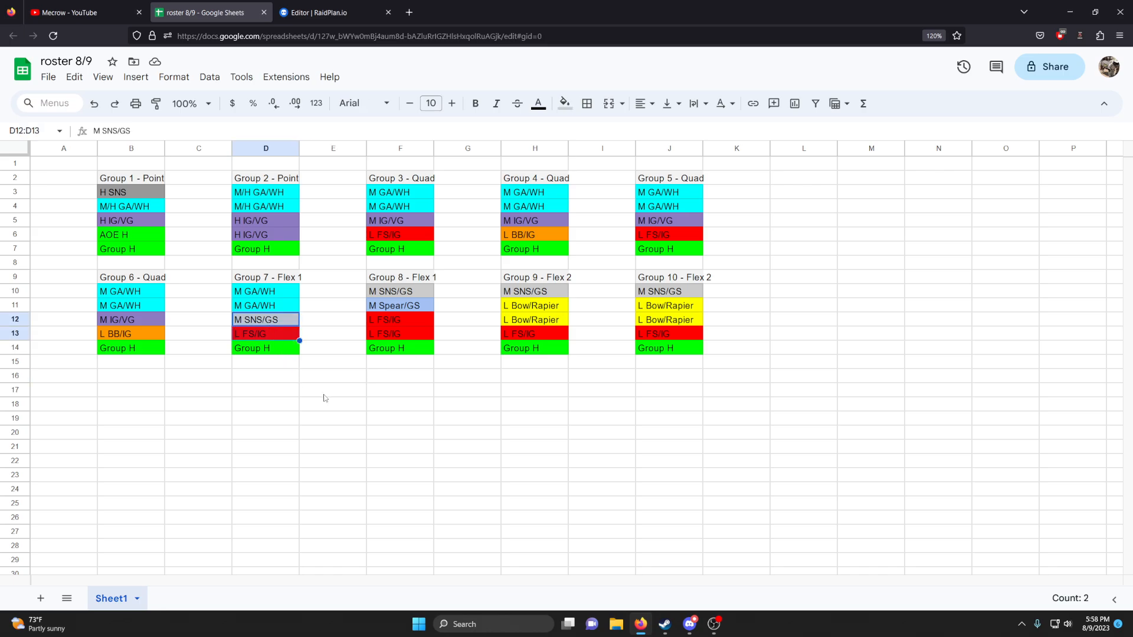
left_click_drag(405, 321, 432, 339)
left_click_drag(402, 289, 402, 306)
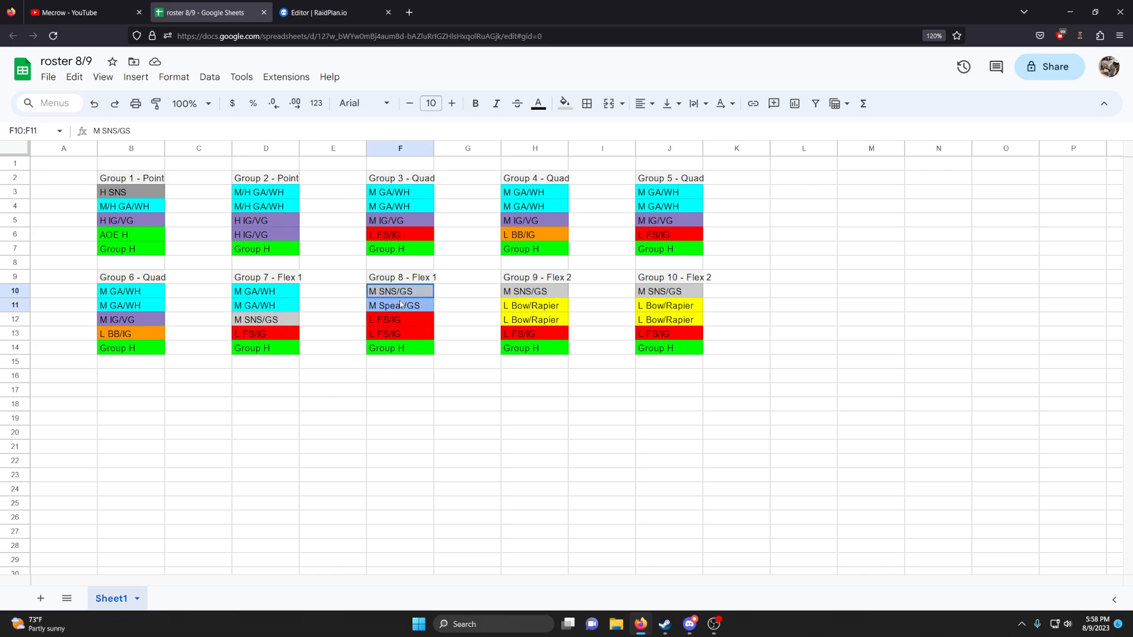
left_click(473, 379)
left_click_drag(531, 307, 540, 320)
left_click_drag(659, 306, 664, 320)
left_click(592, 349)
left_click(549, 300)
left_click(548, 336)
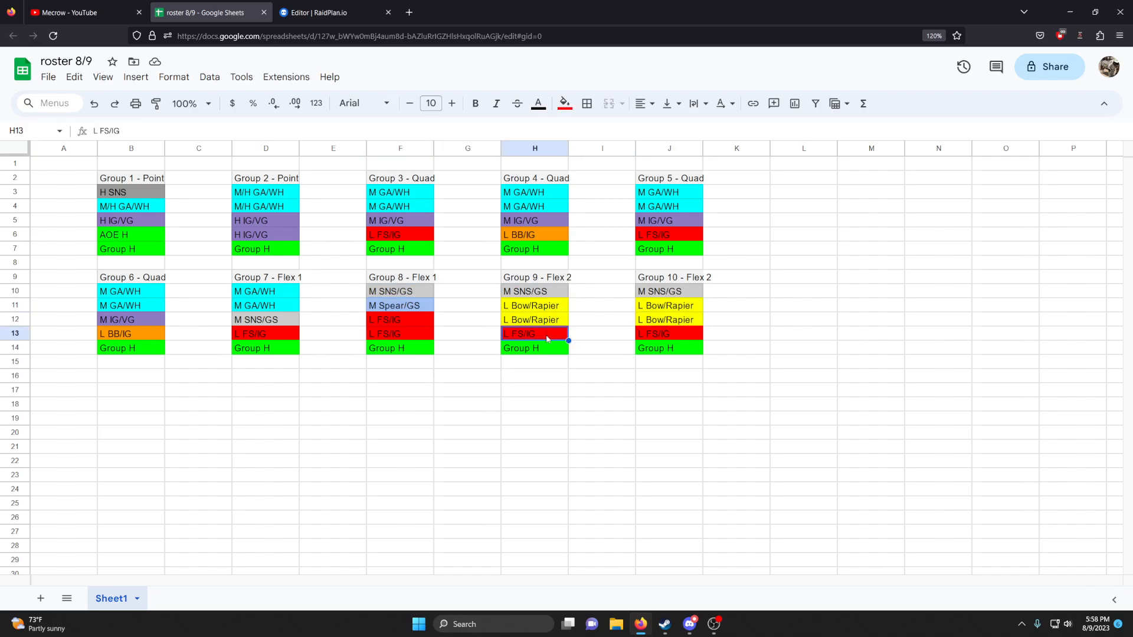
left_click(659, 334)
left_click(654, 295)
left_click(602, 360)
left_click(563, 335)
left_click(544, 279)
left_click(565, 334)
left_click(415, 240)
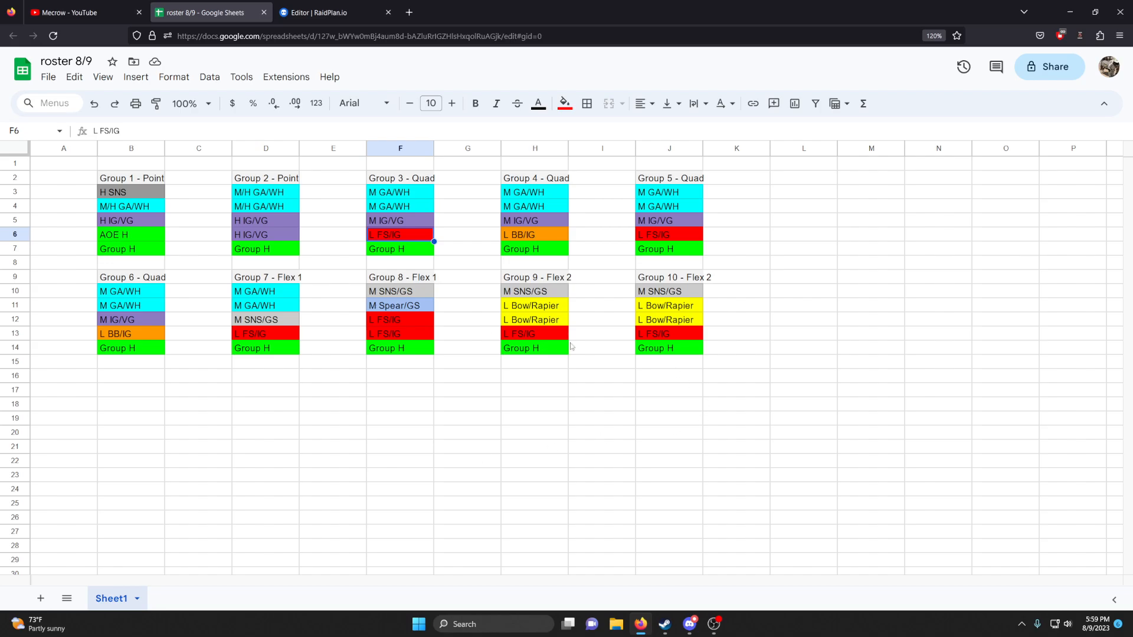
left_click(664, 233)
left_click(298, 336)
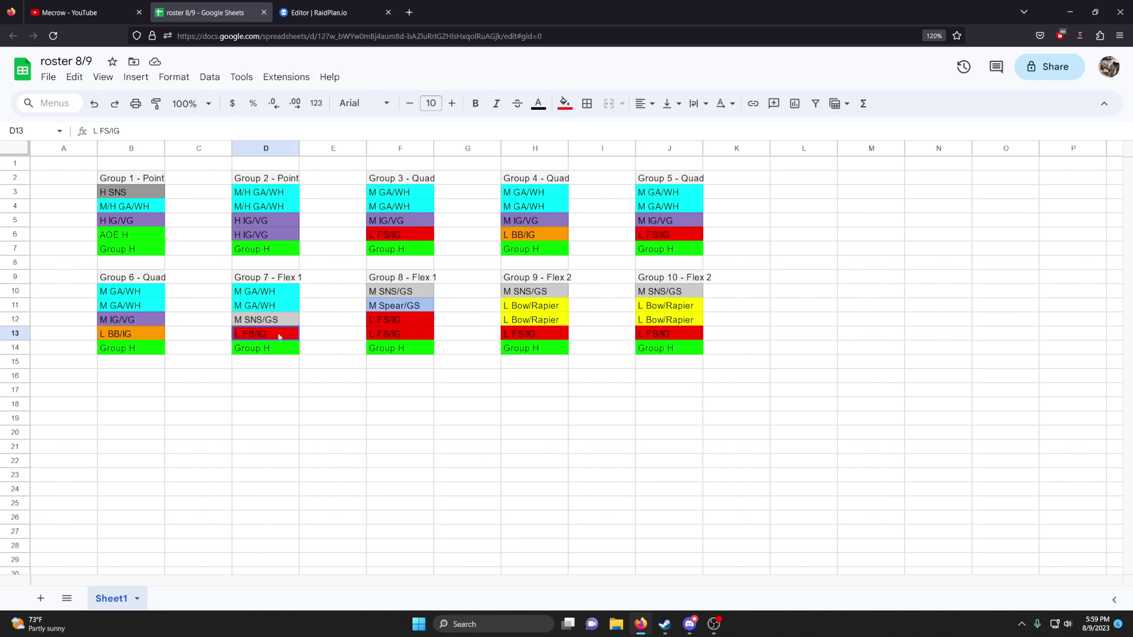
left_click(398, 333)
left_click(508, 338, "ctrl")
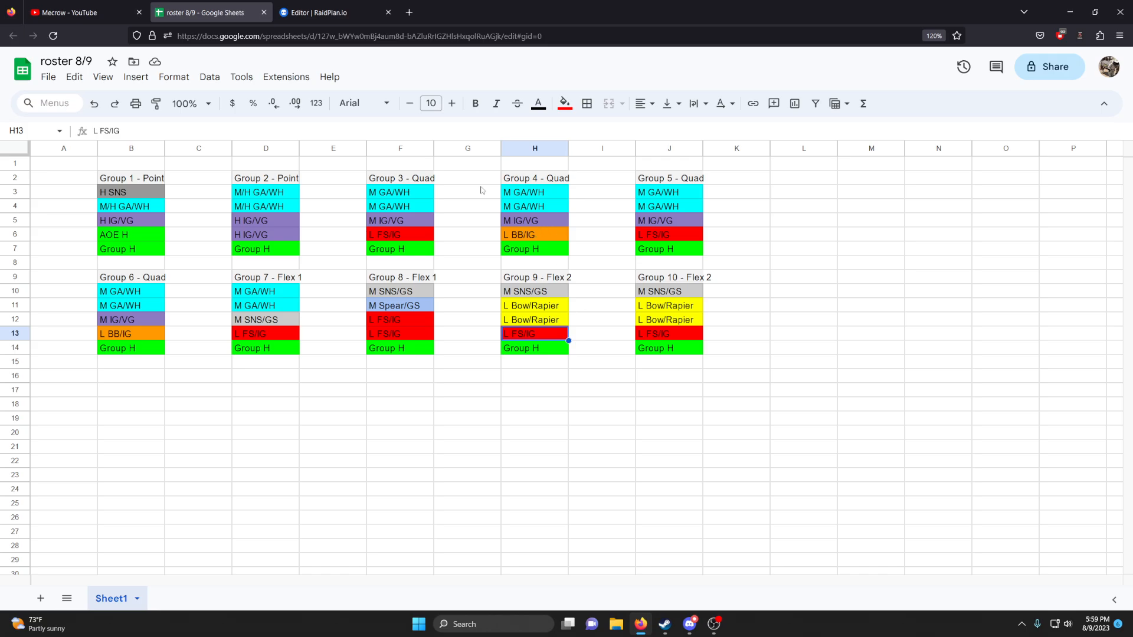
key("ctrl+Tab")
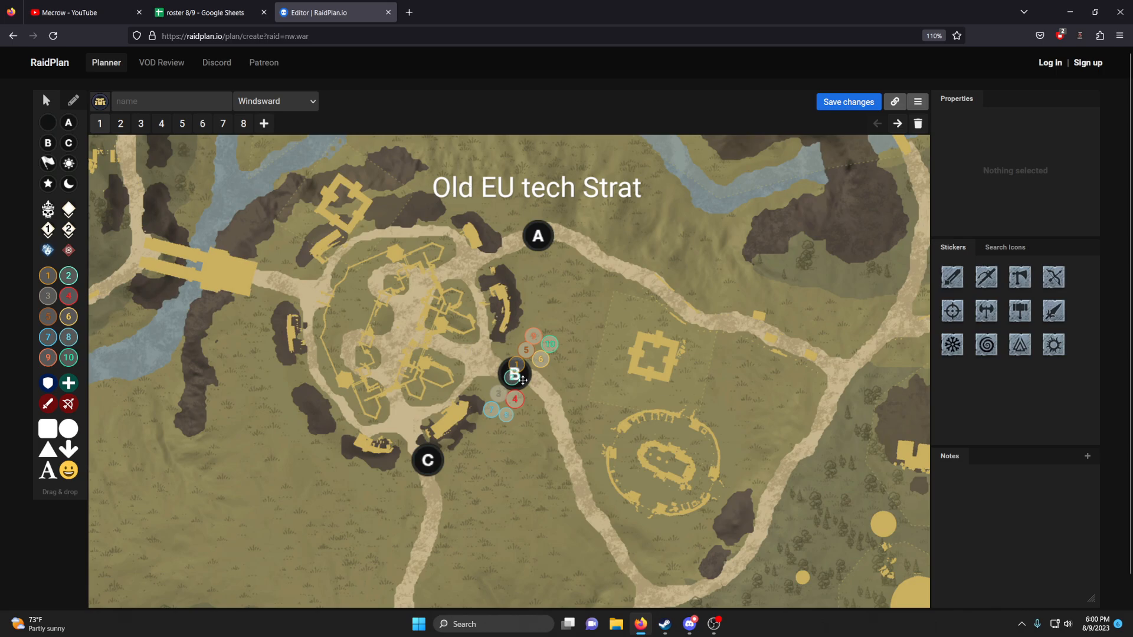
left_click(515, 375)
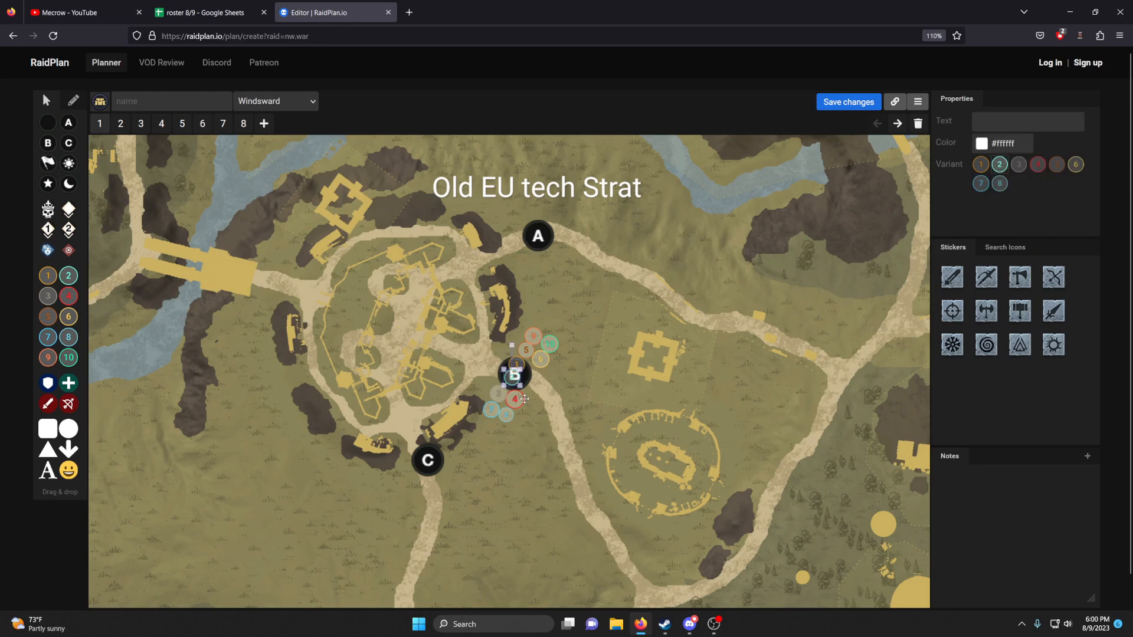
left_click(544, 468)
left_click(500, 395)
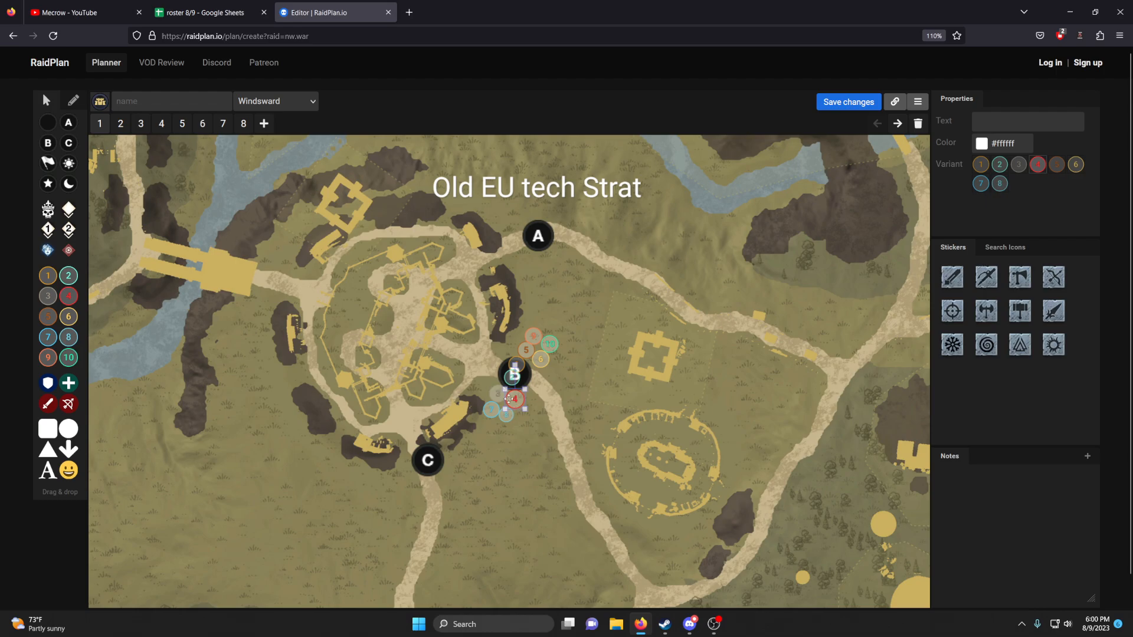
left_click(503, 418)
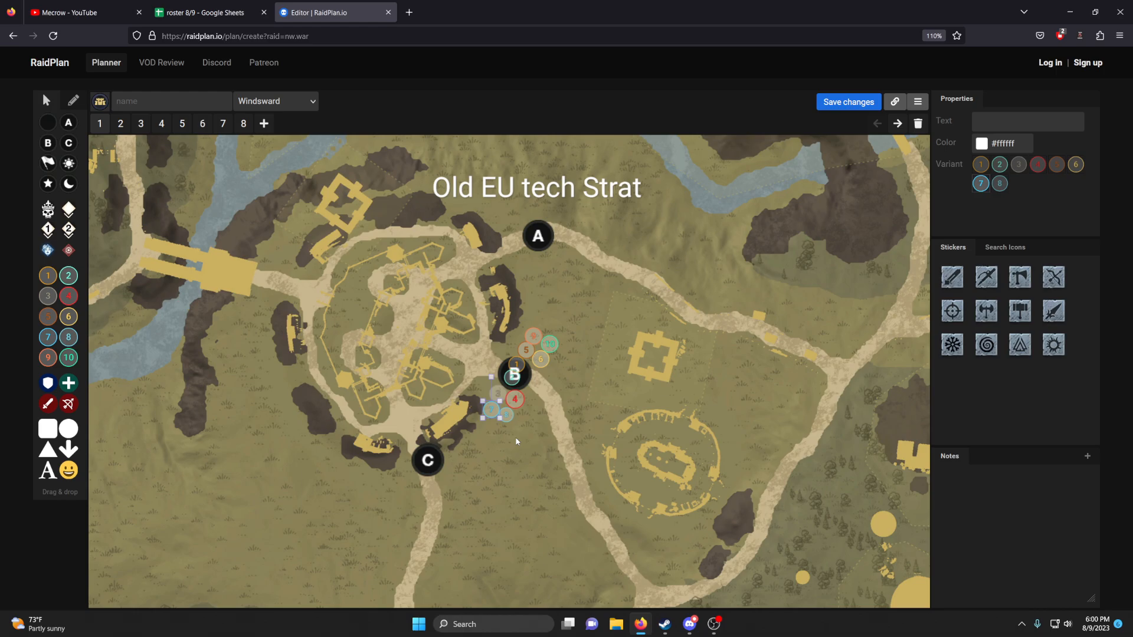
left_click(550, 409)
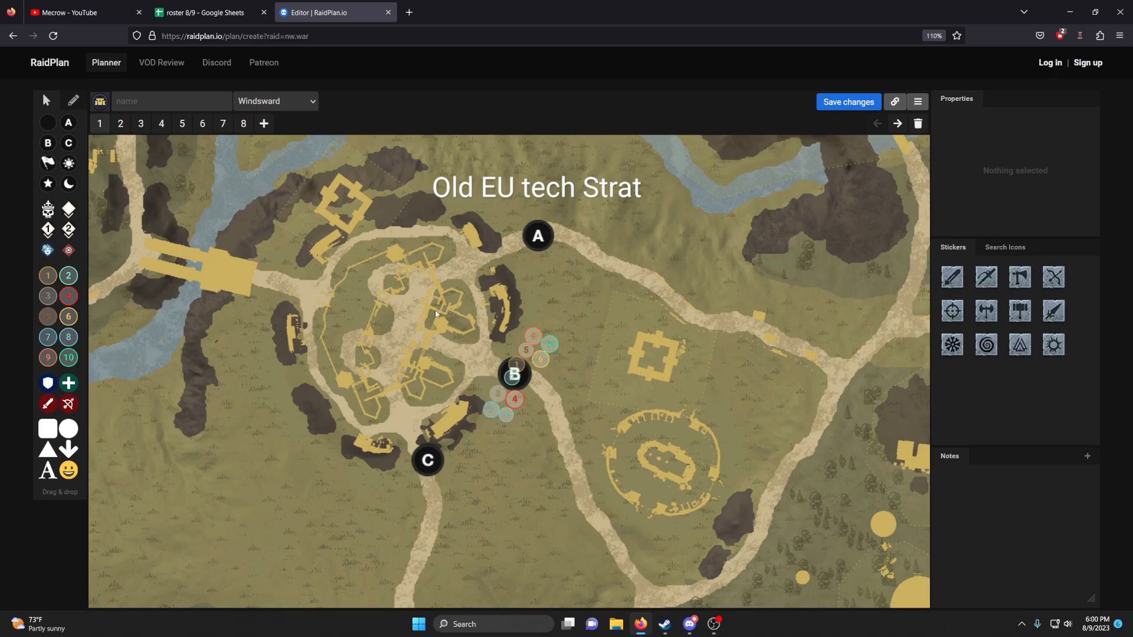
left_click(503, 413)
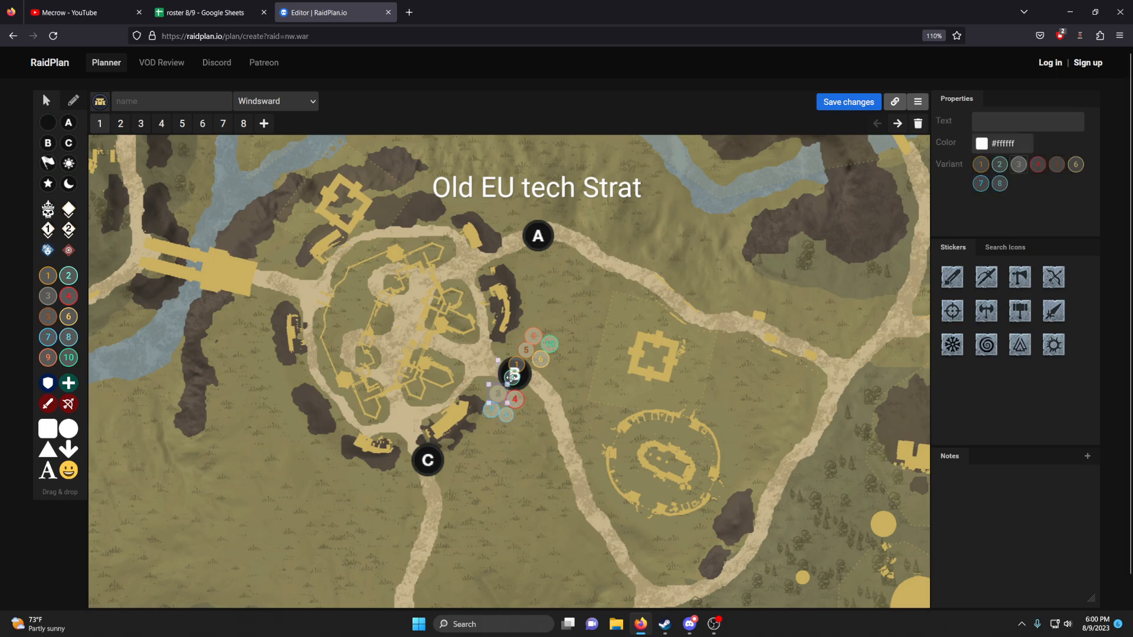
left_click(568, 422)
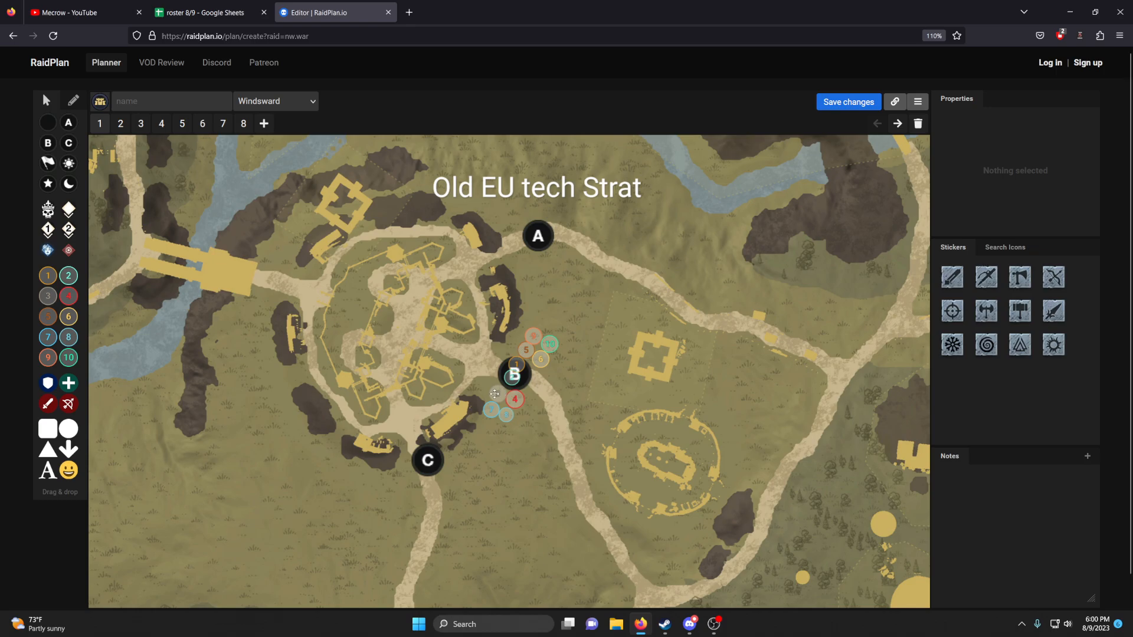
left_click(75, 101)
left_click_drag(472, 377, 479, 374)
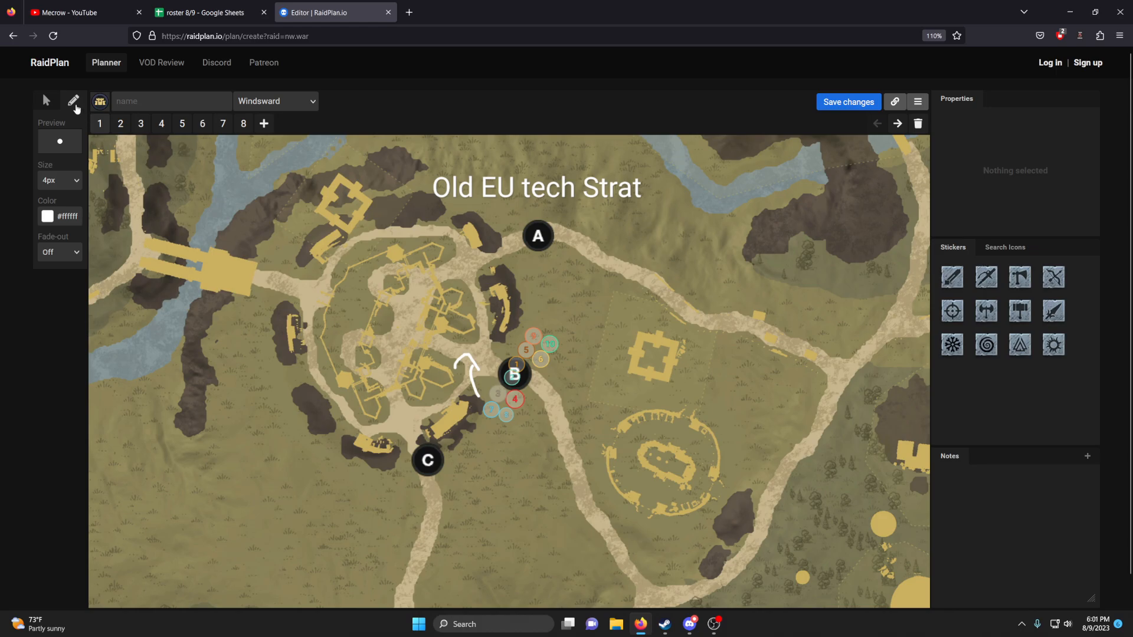
left_click(46, 103)
left_click(473, 366)
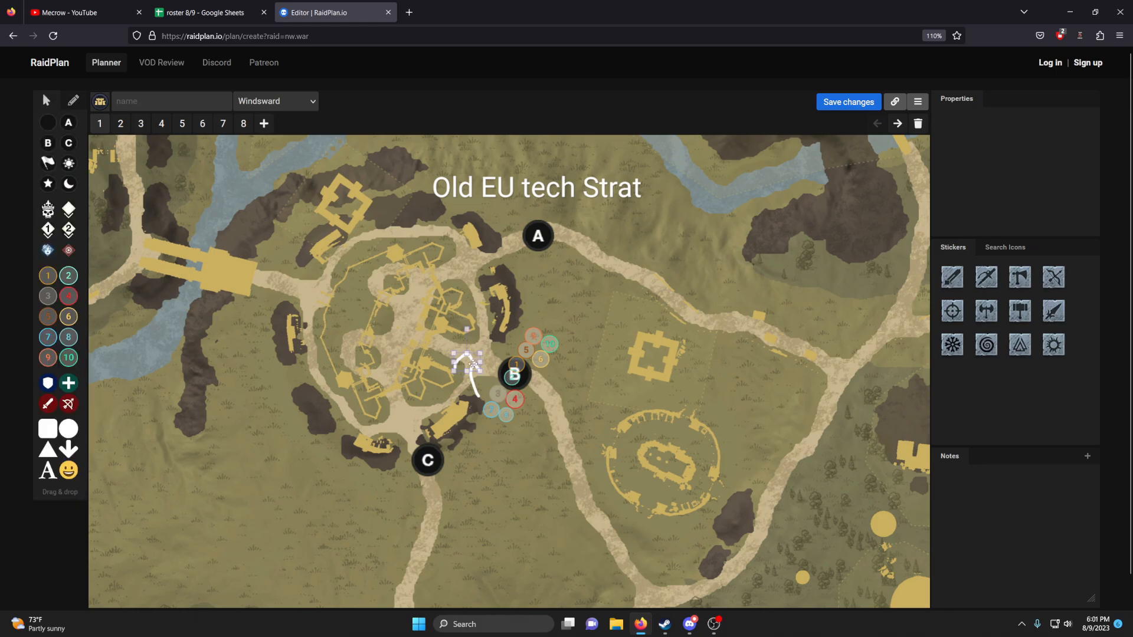
key("Delete")
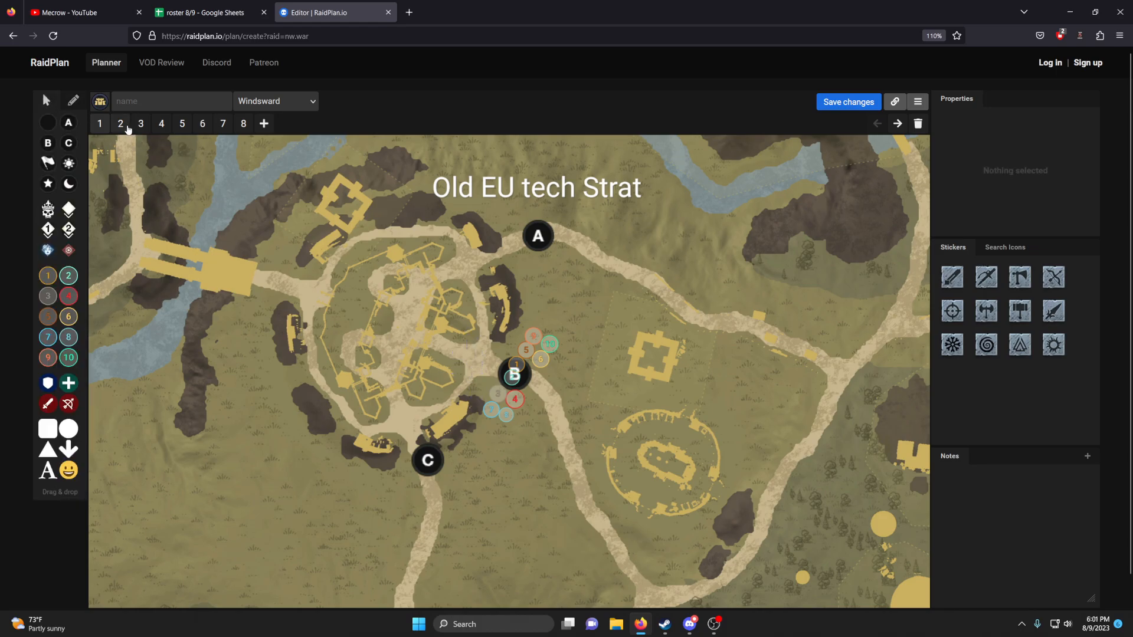
Show page 2, 'Quads default off point', and inspect a couple of markers near point B.
left_click(120, 124)
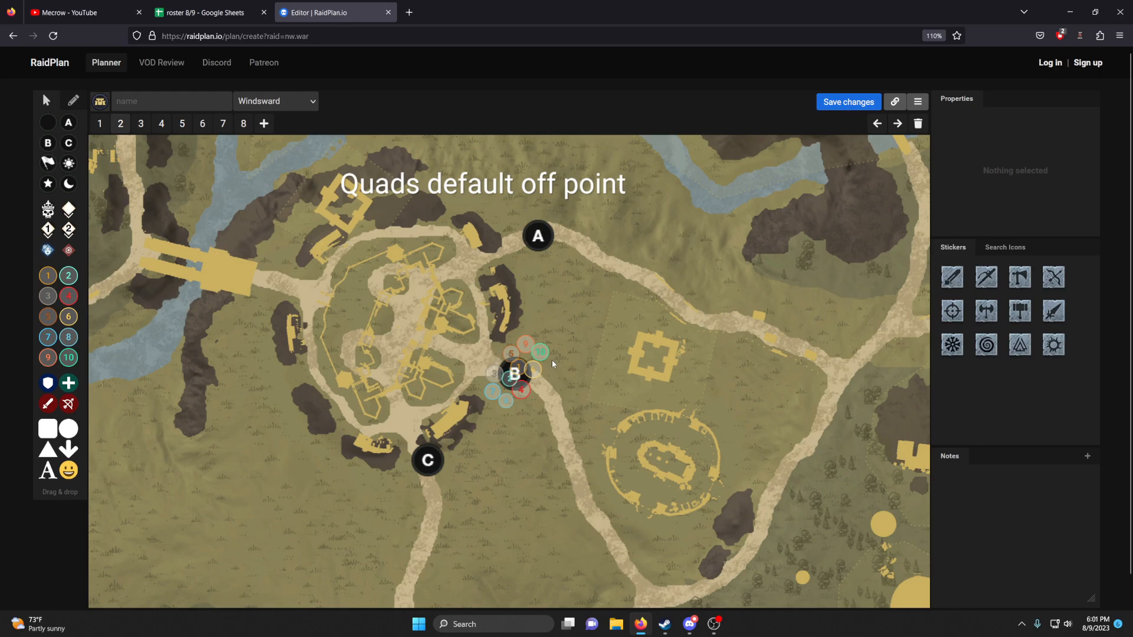
left_click(535, 368)
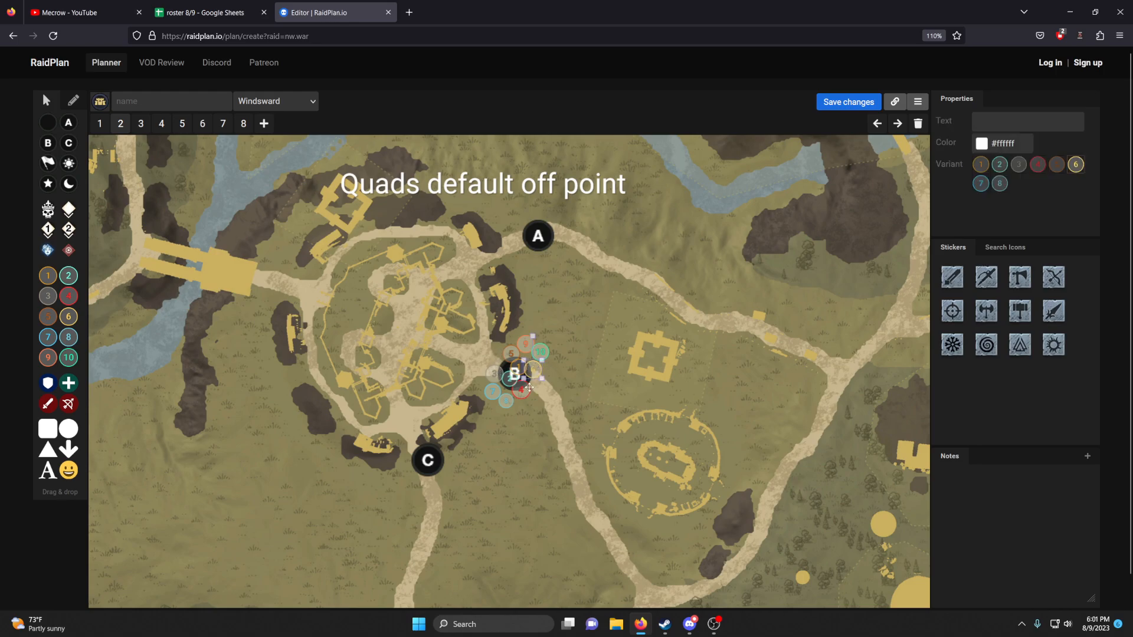
left_click(531, 409)
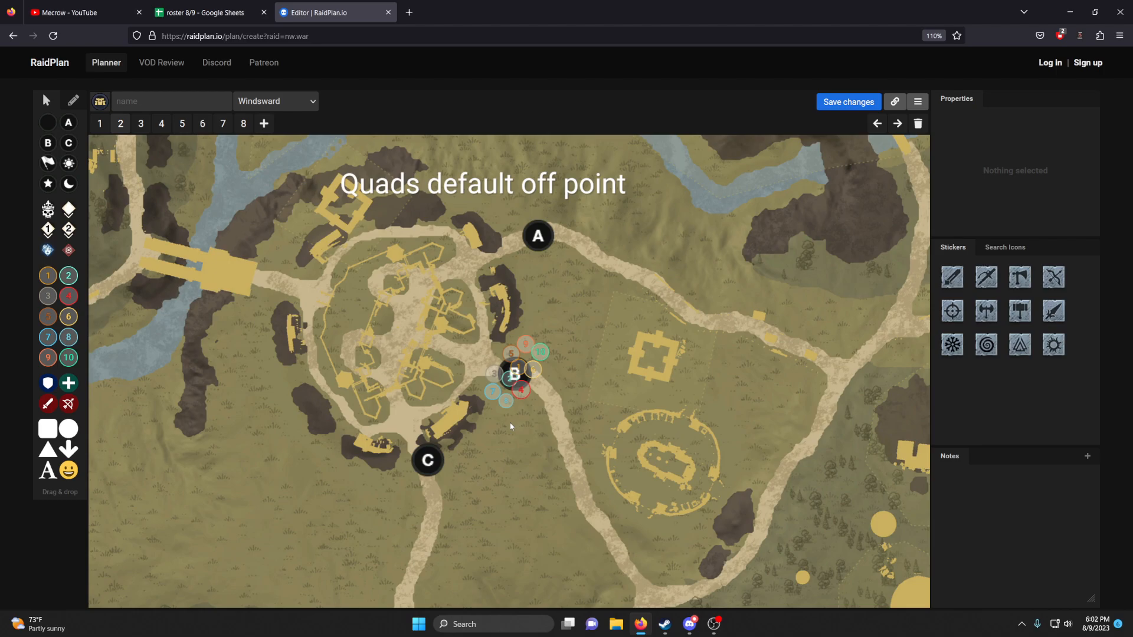
Inspect marker 2 and others near B, then show page 3, 'Quad default point'.
left_click(511, 378)
left_click(546, 407)
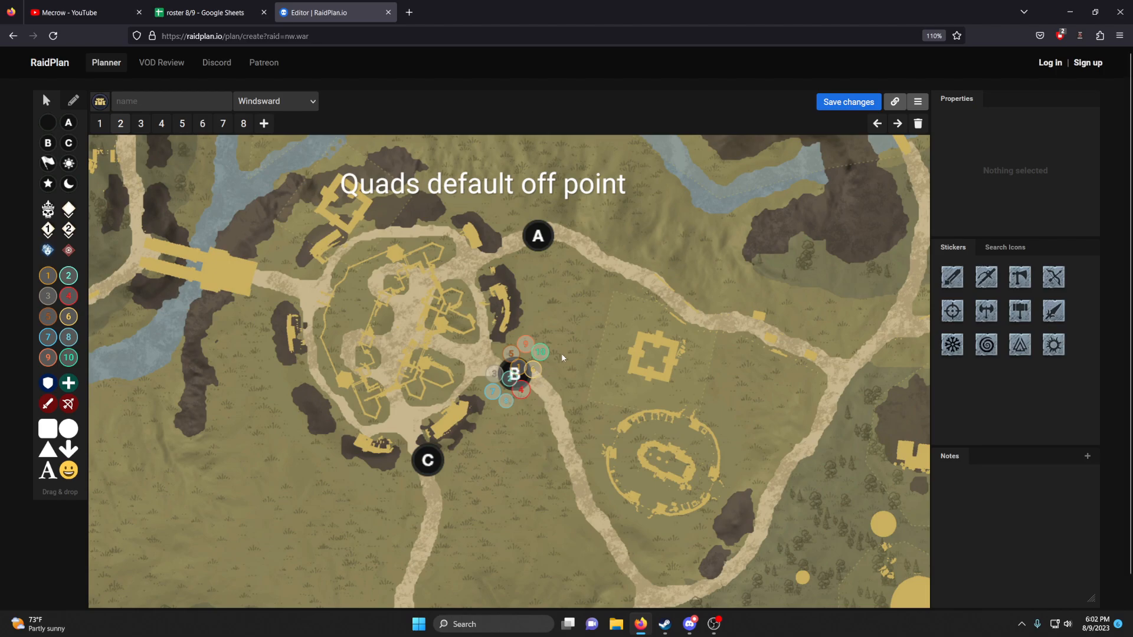
left_click(513, 365)
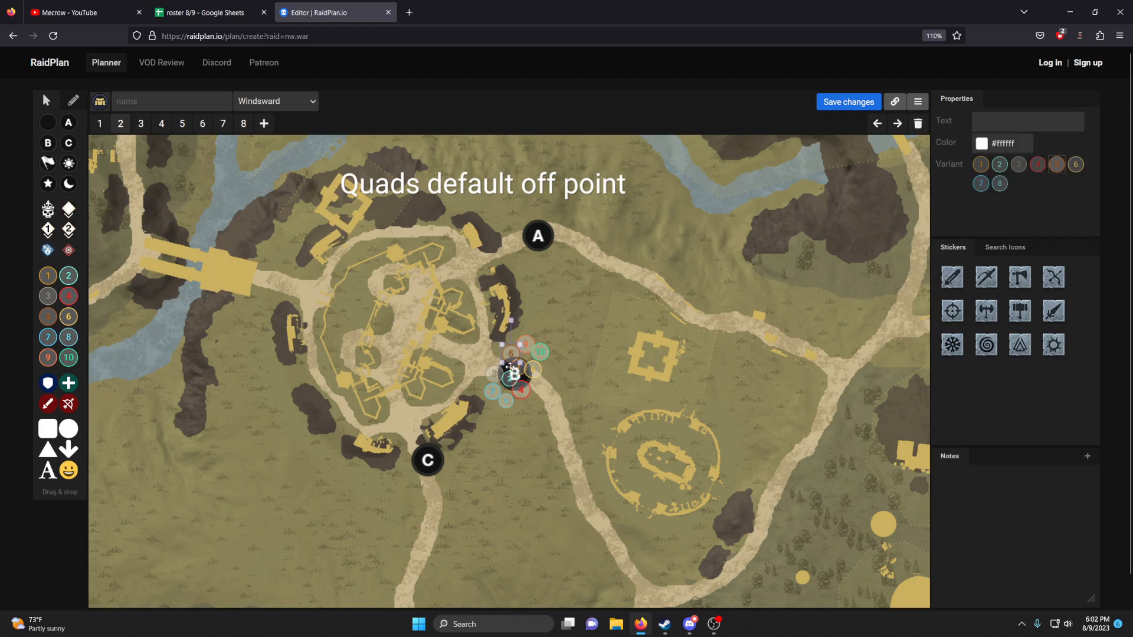
left_click(547, 401)
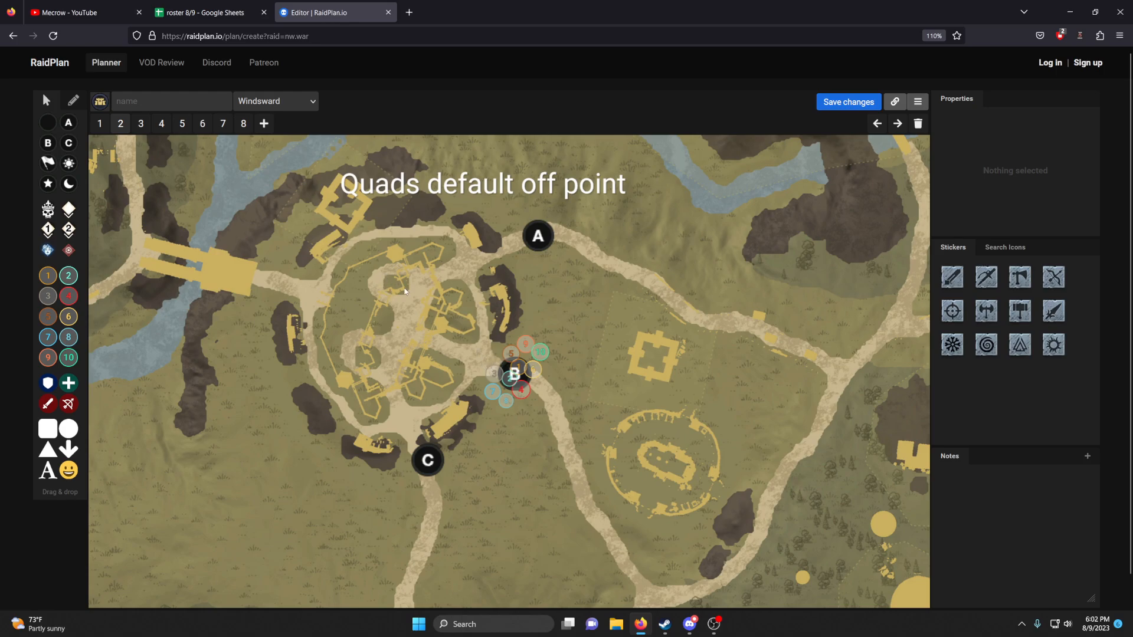
left_click(142, 123)
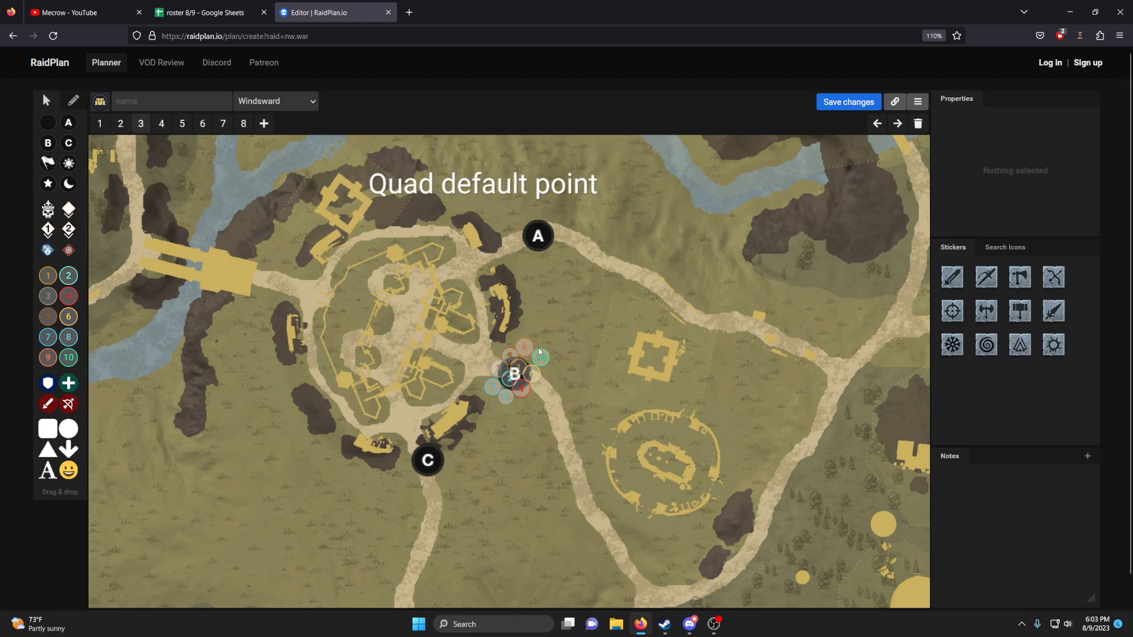
Return to the roster and review the Group 3, 4 and 5 Quad headers.
left_click(205, 13)
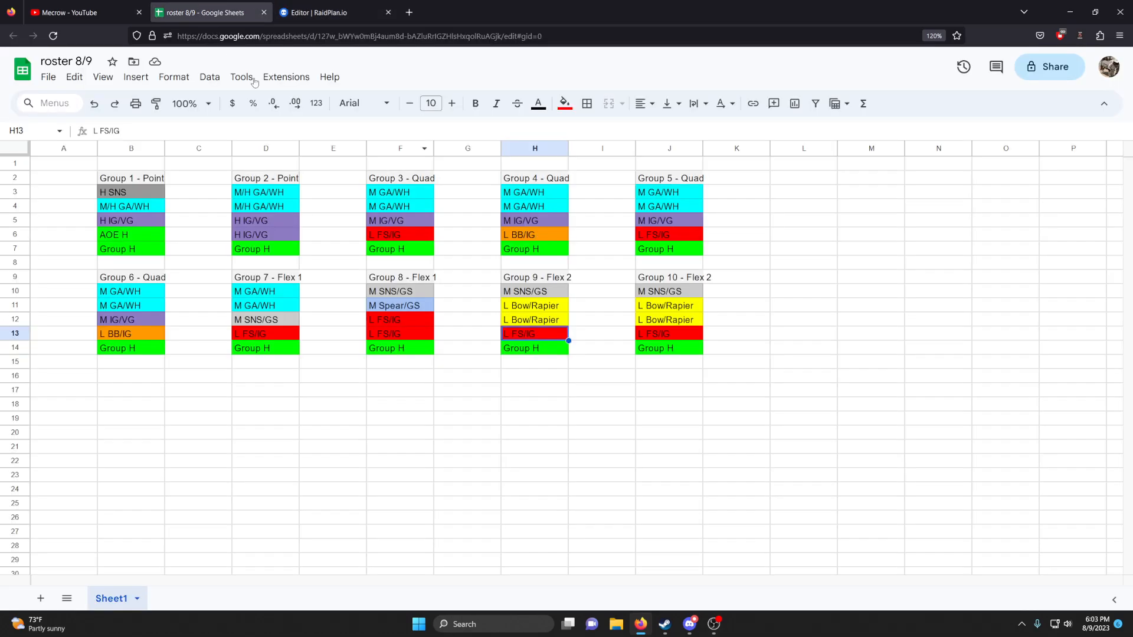
left_click(353, 373)
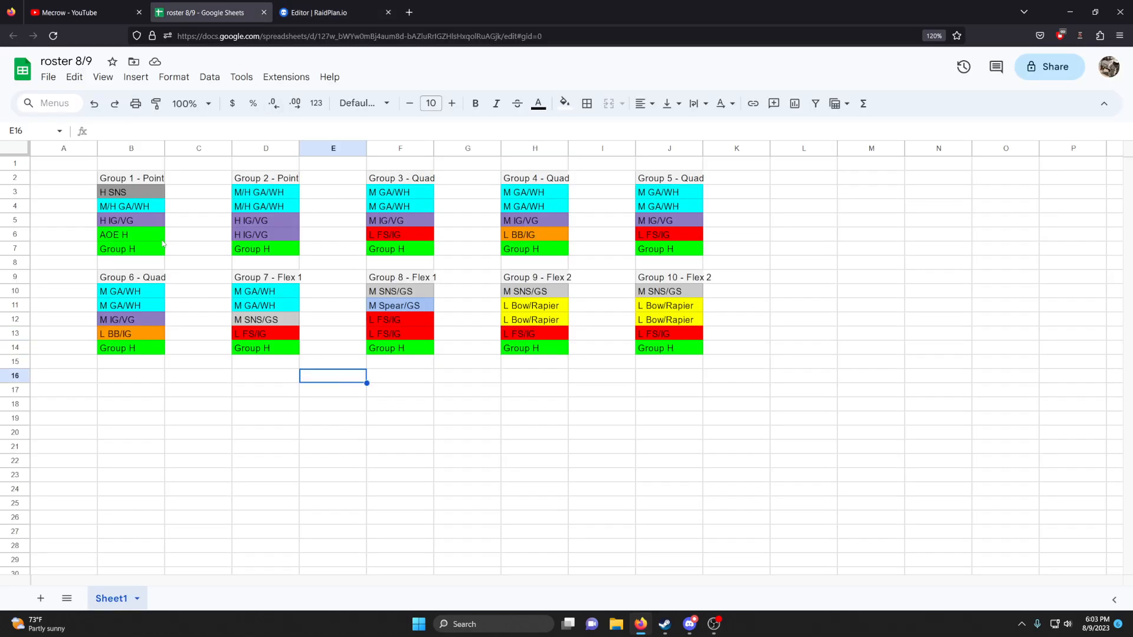
left_click(416, 182)
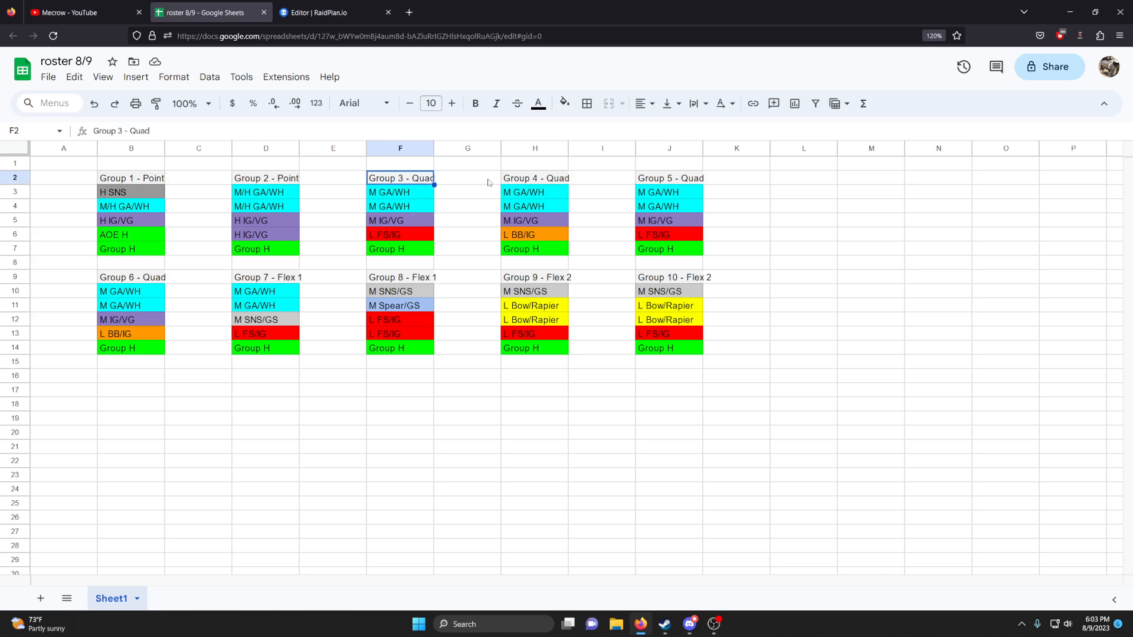
left_click(557, 182)
left_click(695, 182)
Review role cells B10 M GA/WH, B13 L BB/IG, F6 L FS/IG and the two F3:F4 M GA/WH slots.
left_click(139, 292)
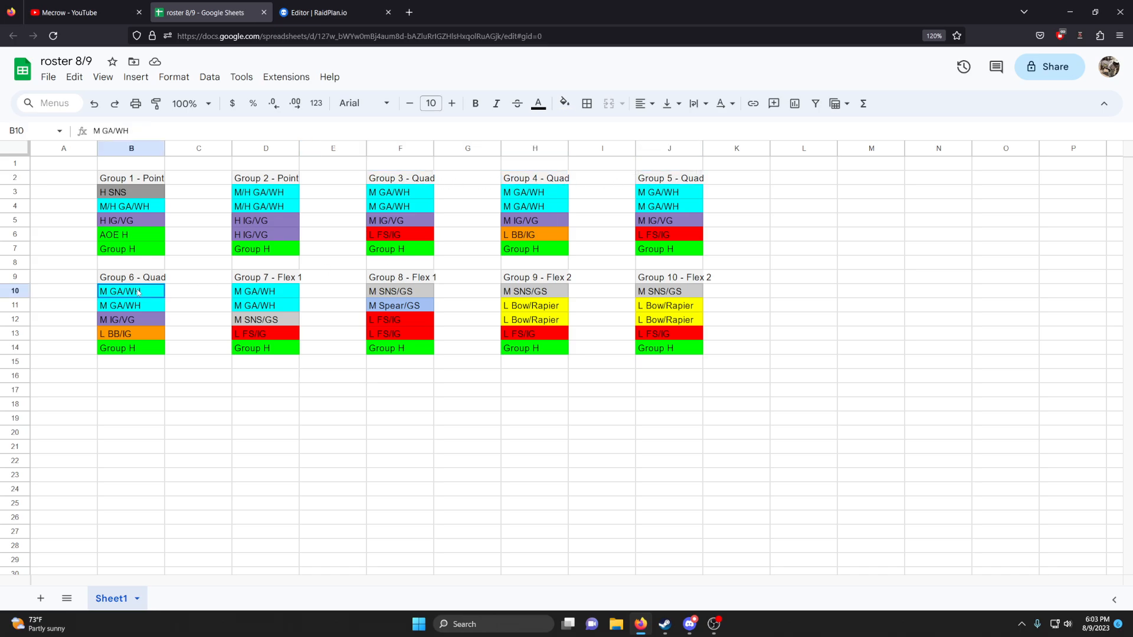
left_click(132, 333)
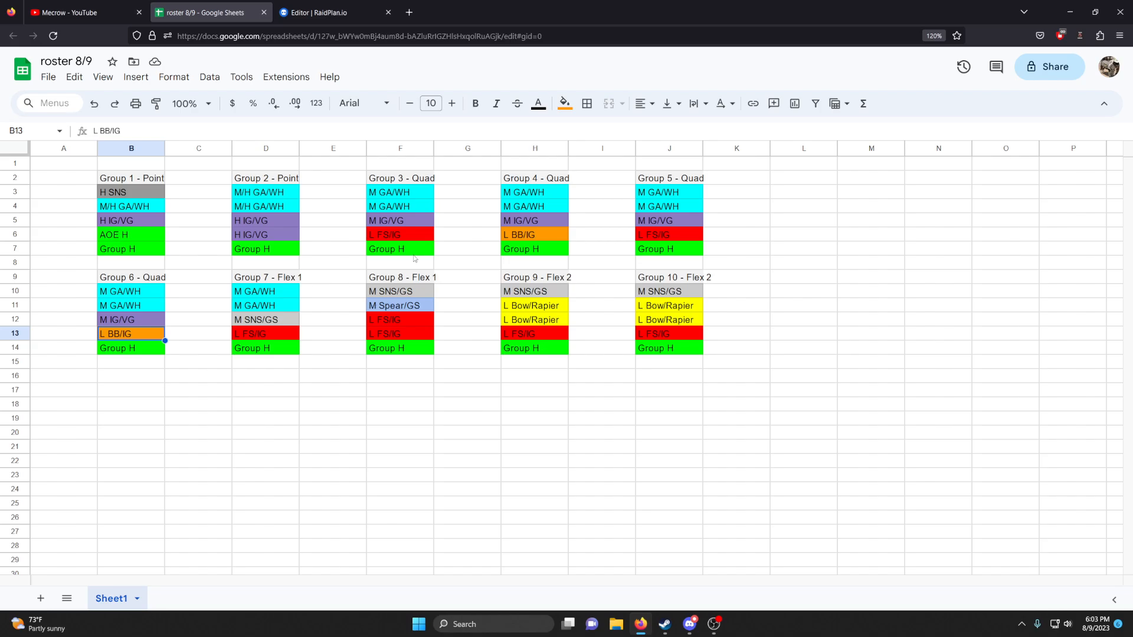
left_click(421, 239)
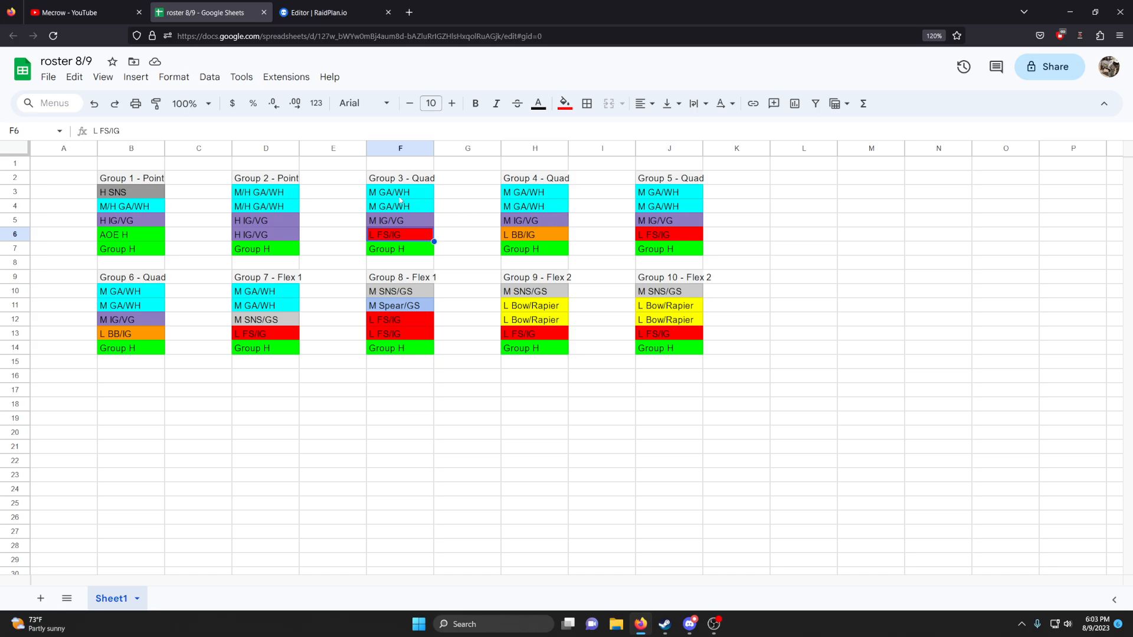
left_click_drag(399, 200, 397, 193)
left_click(456, 194)
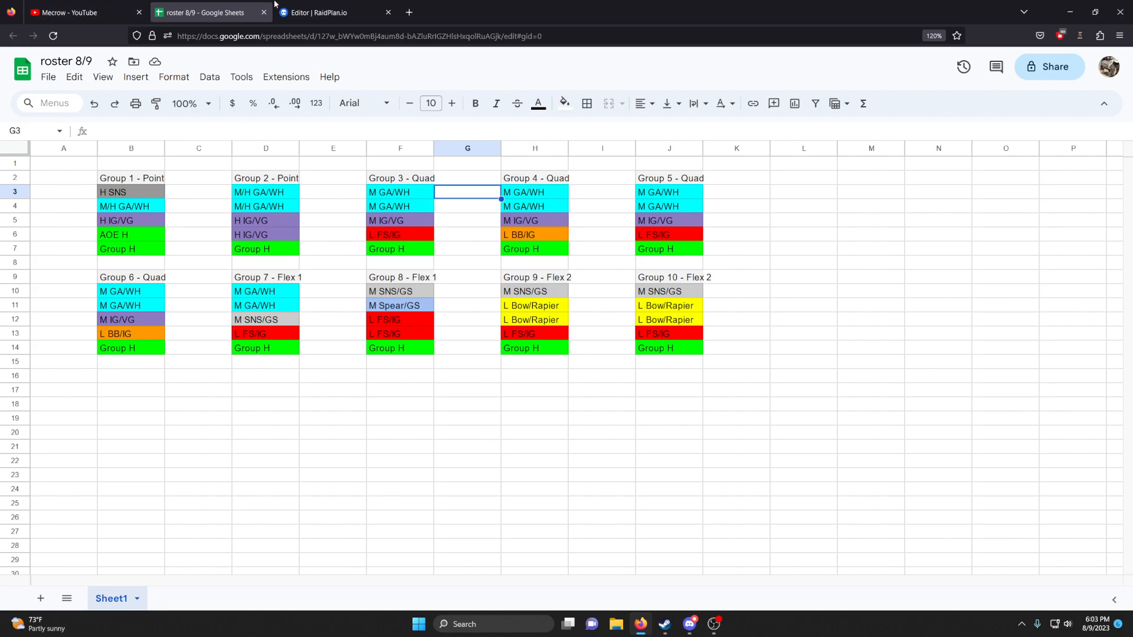
Back in RaidPlan, inspect tokens near B including red token 4, then show page 4, 'Old fort strat'.
left_click(319, 12)
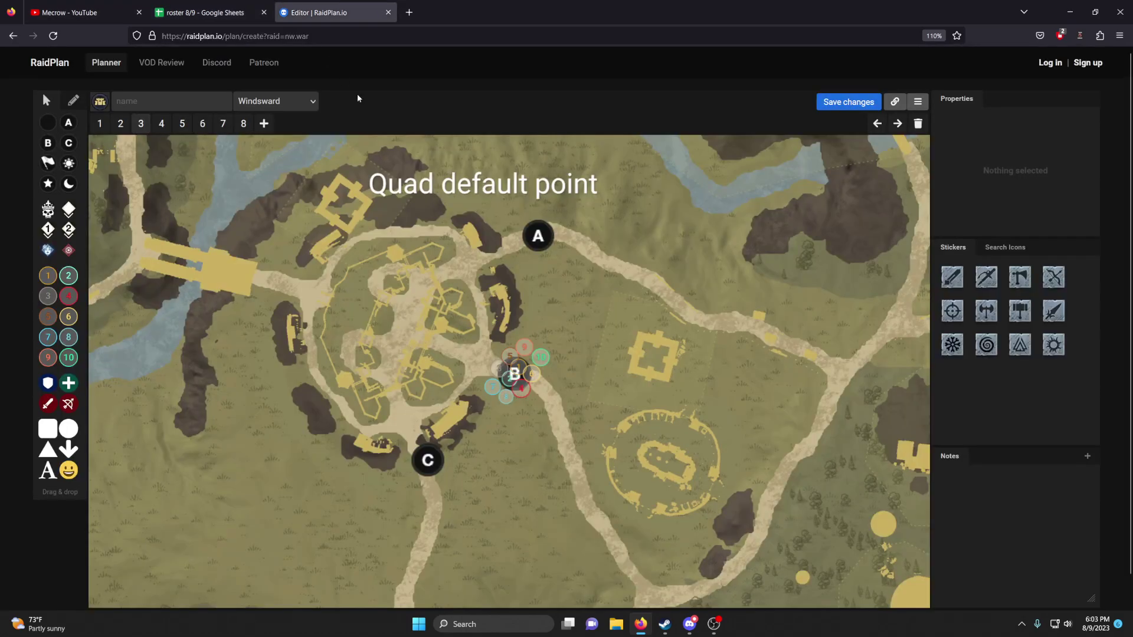
left_click(505, 364)
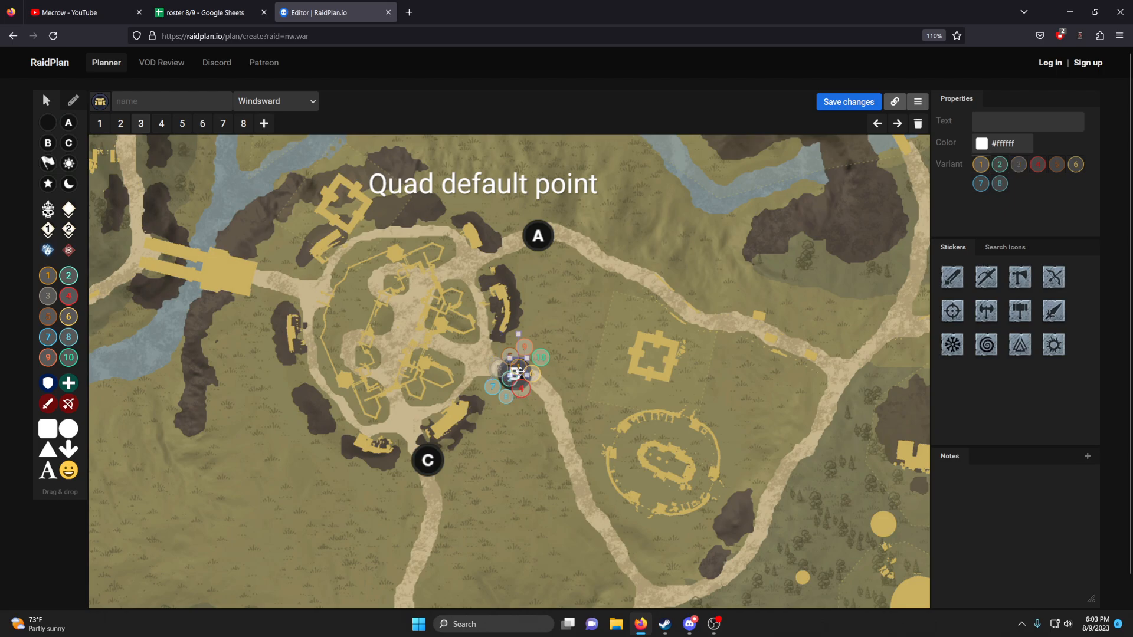
left_click(520, 386)
left_click(513, 437)
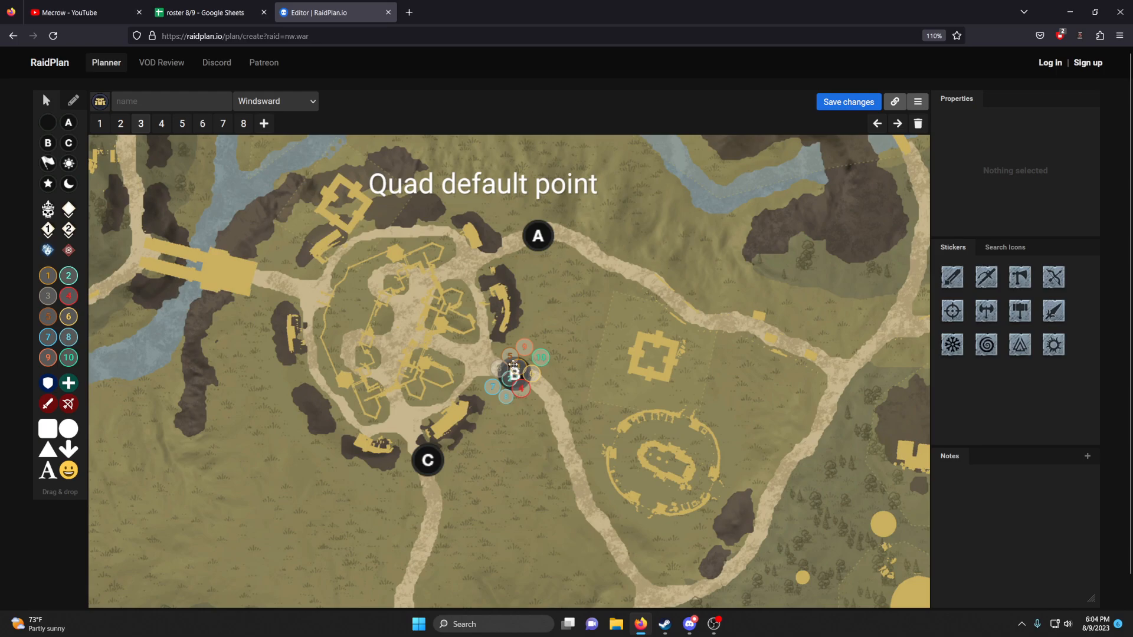
left_click(162, 127)
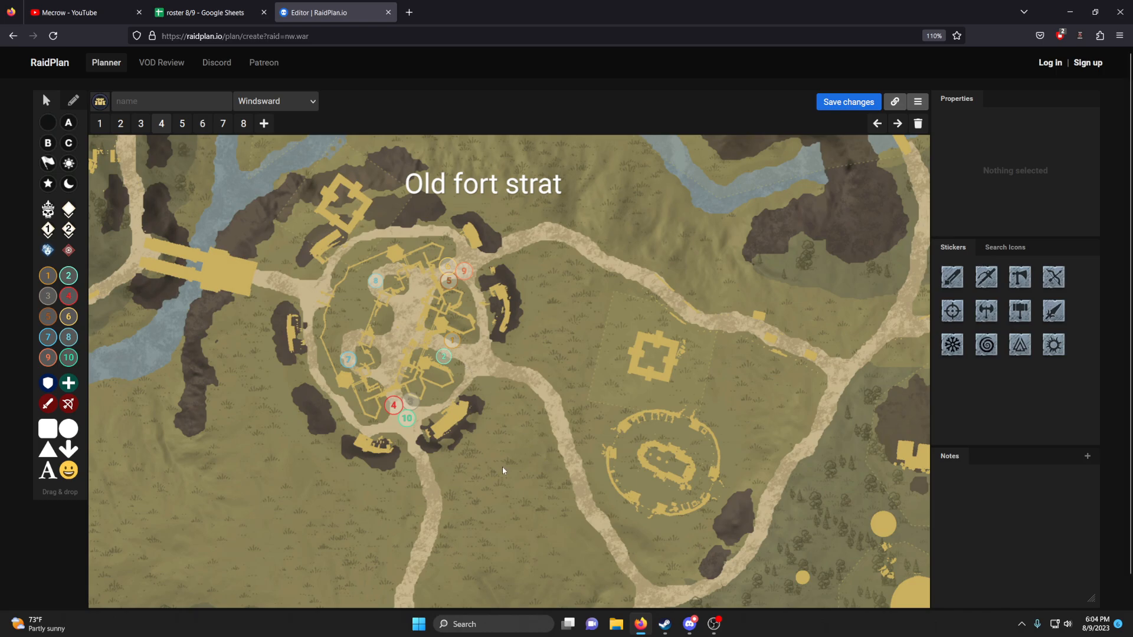
left_click(447, 274)
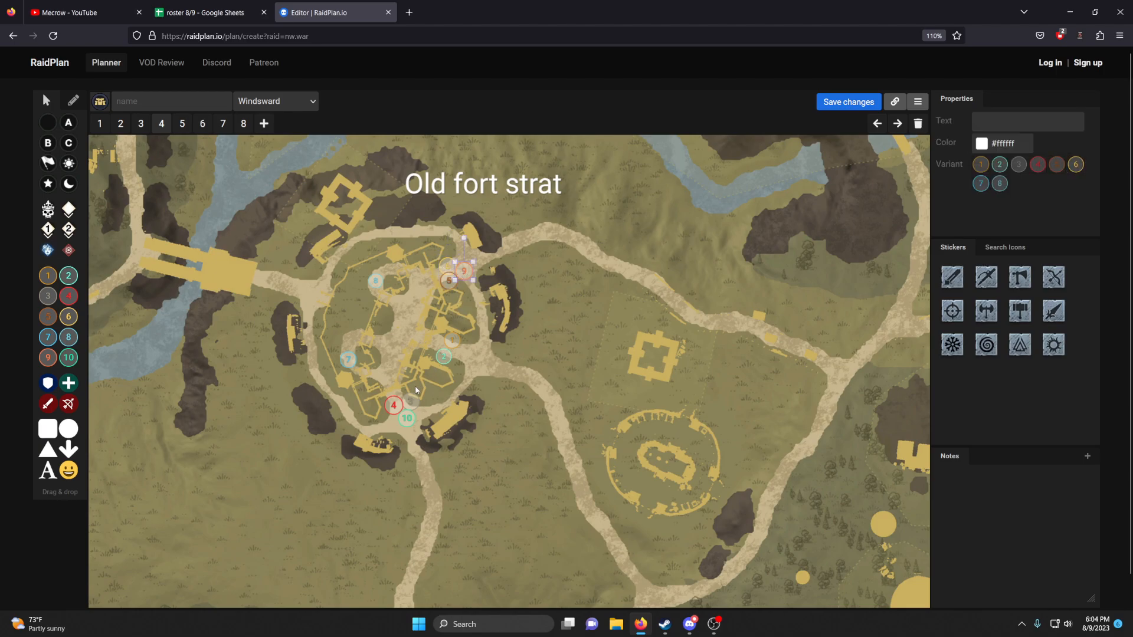
left_click(484, 449)
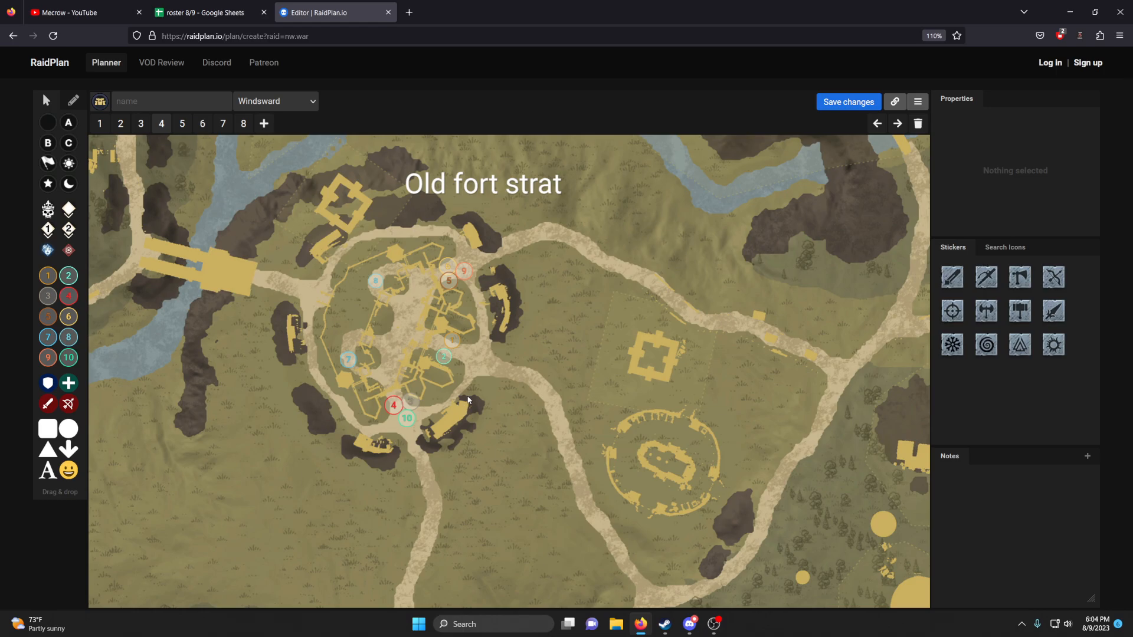
Show page 5, 'Newer fort strat', then advance to page 6 with its arrows around the fort.
left_click(184, 126)
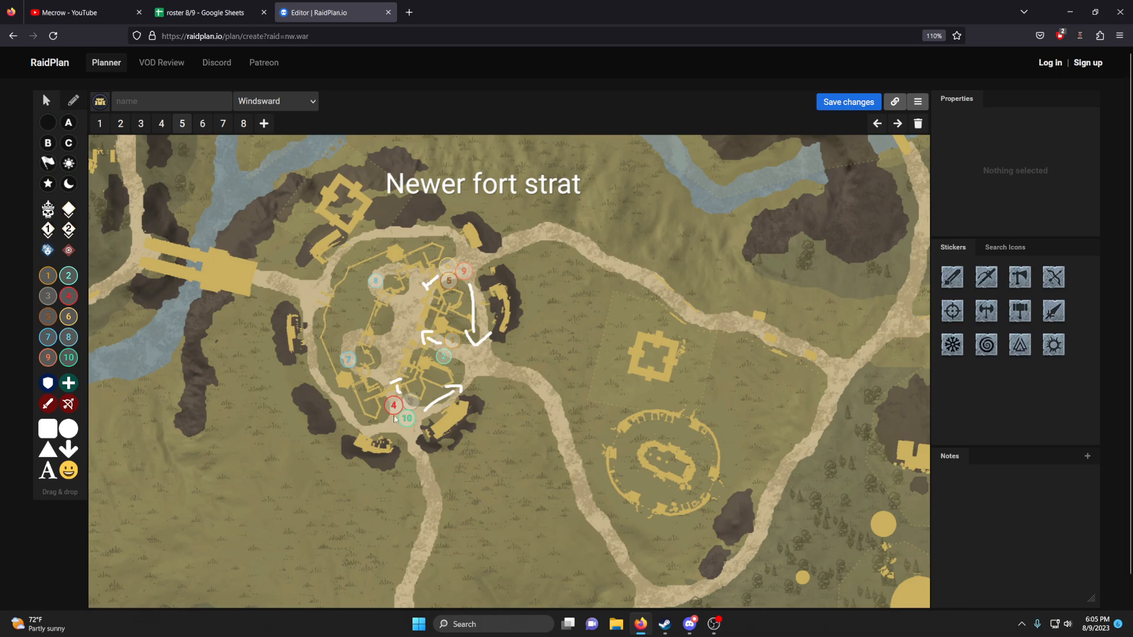
key("Right")
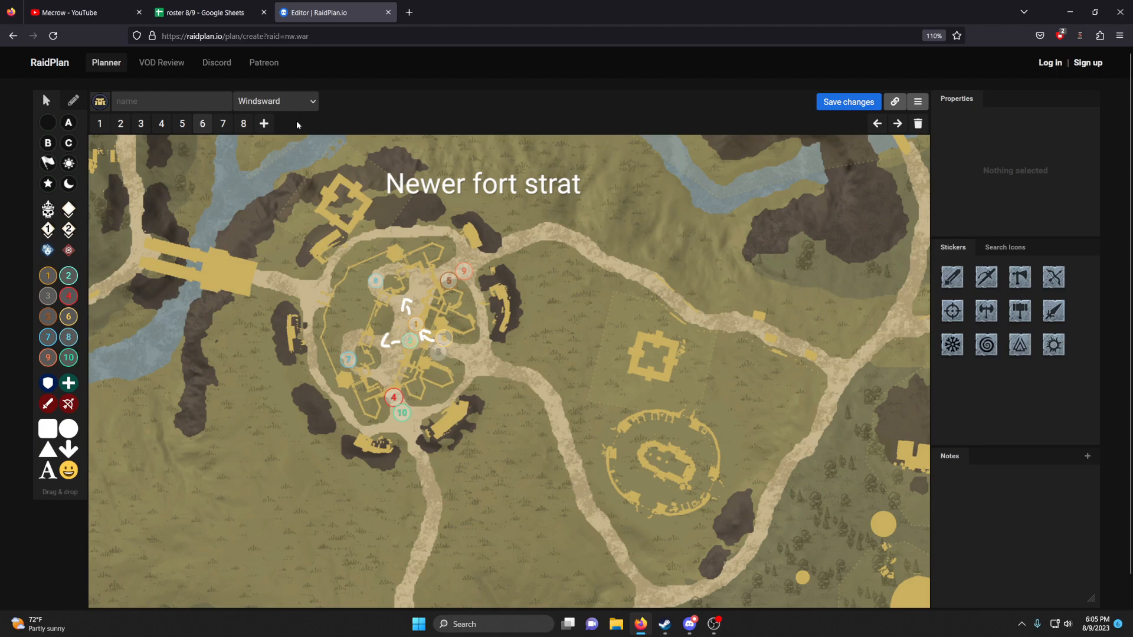
Show page 7, then page 8 with the Respawns note.
left_click(220, 131)
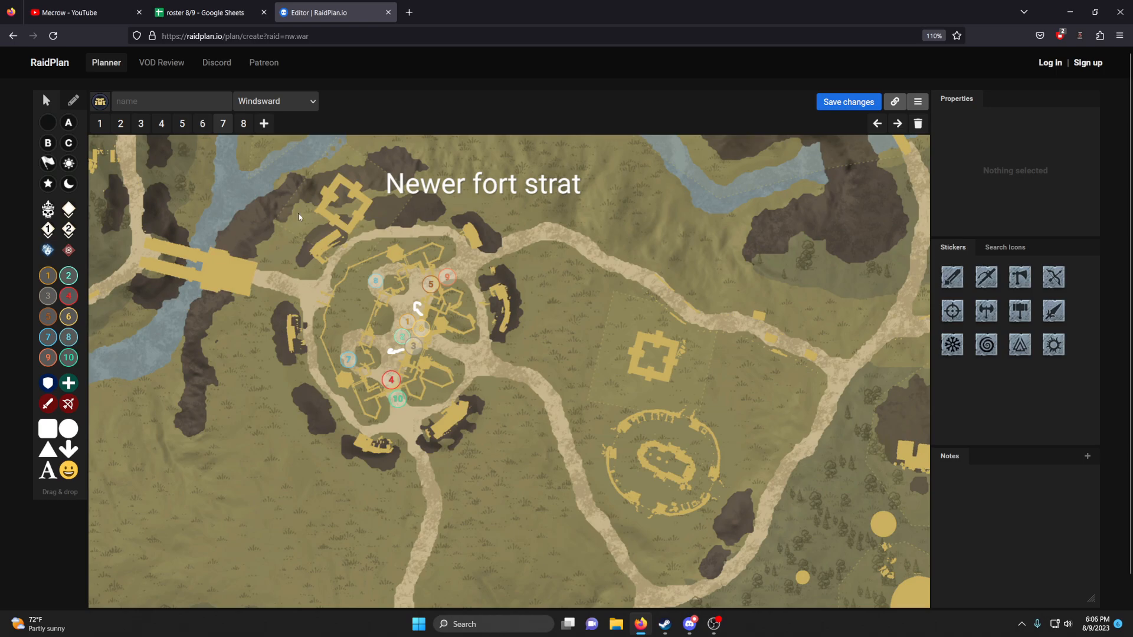
left_click(243, 124)
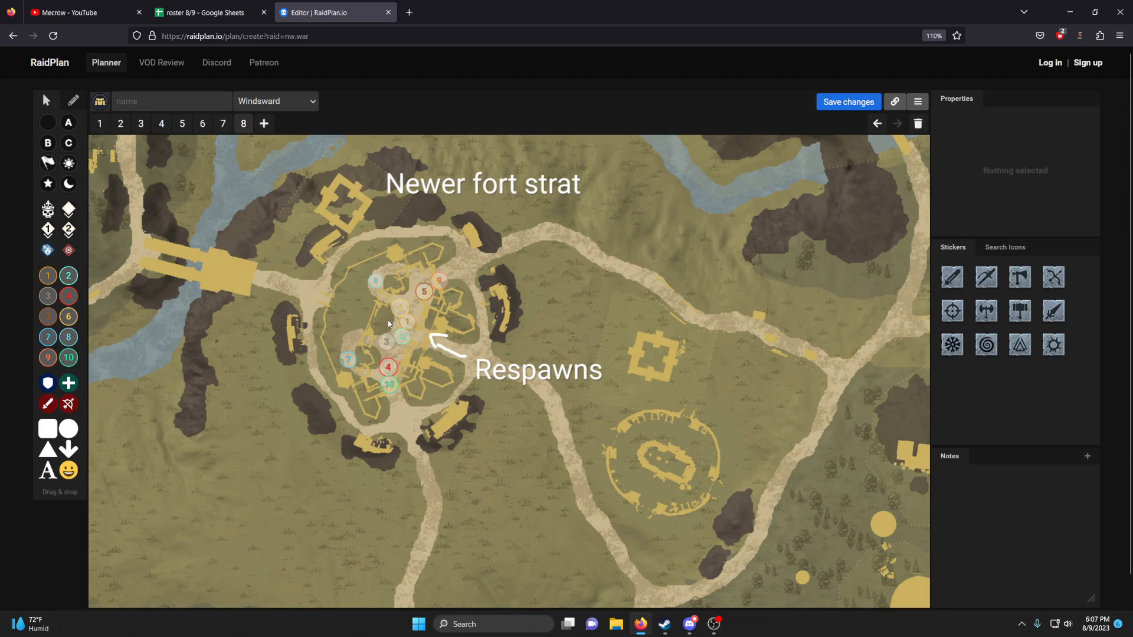
Step back through pages 7, 6, 1 and 2, ending on page 3, 'Quad default point'.
left_click(223, 124)
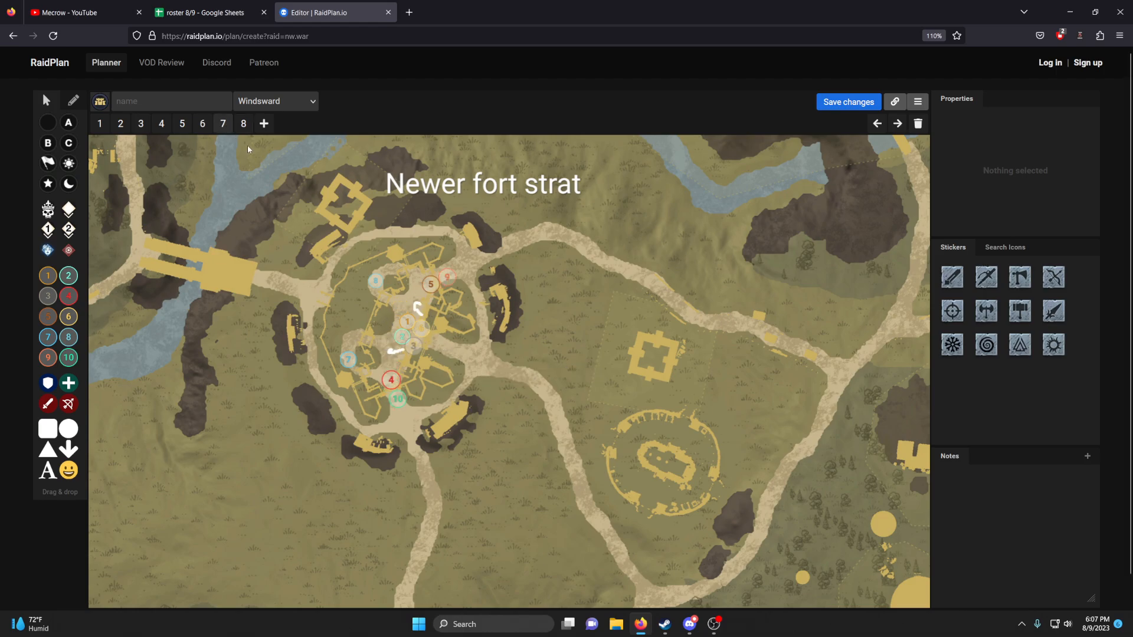
left_click(205, 130)
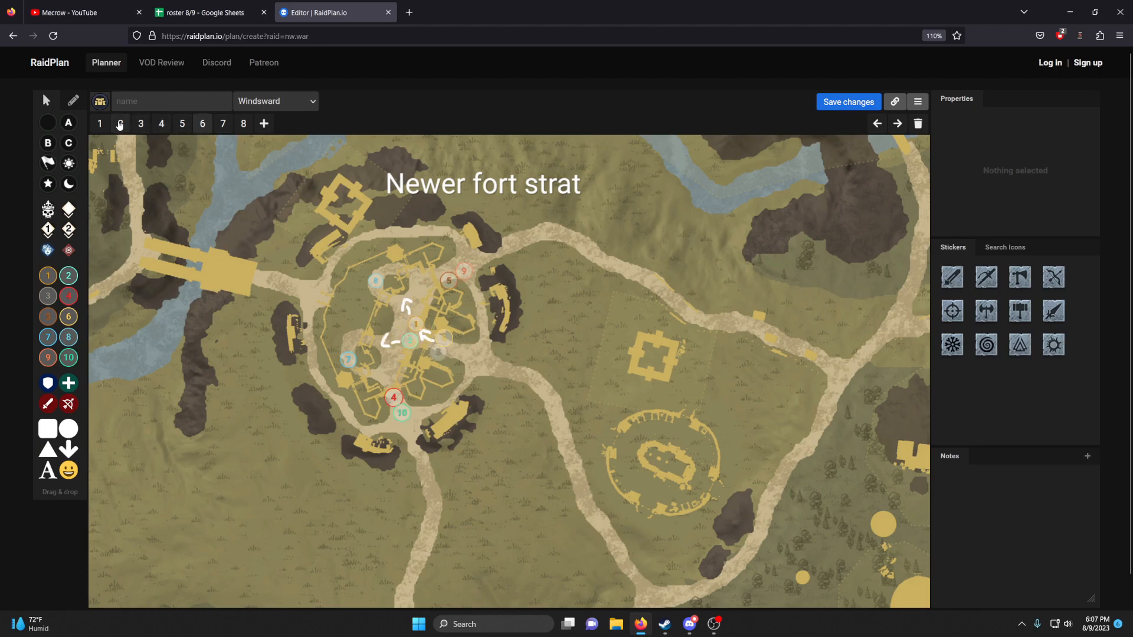
left_click(117, 125)
left_click(120, 124)
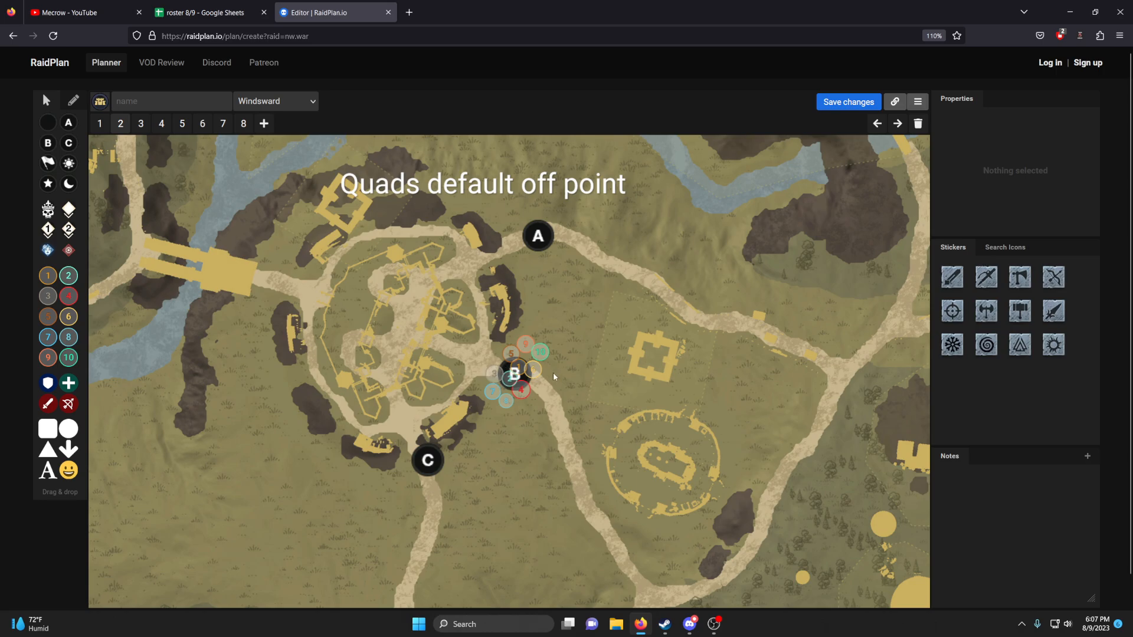
left_click(141, 124)
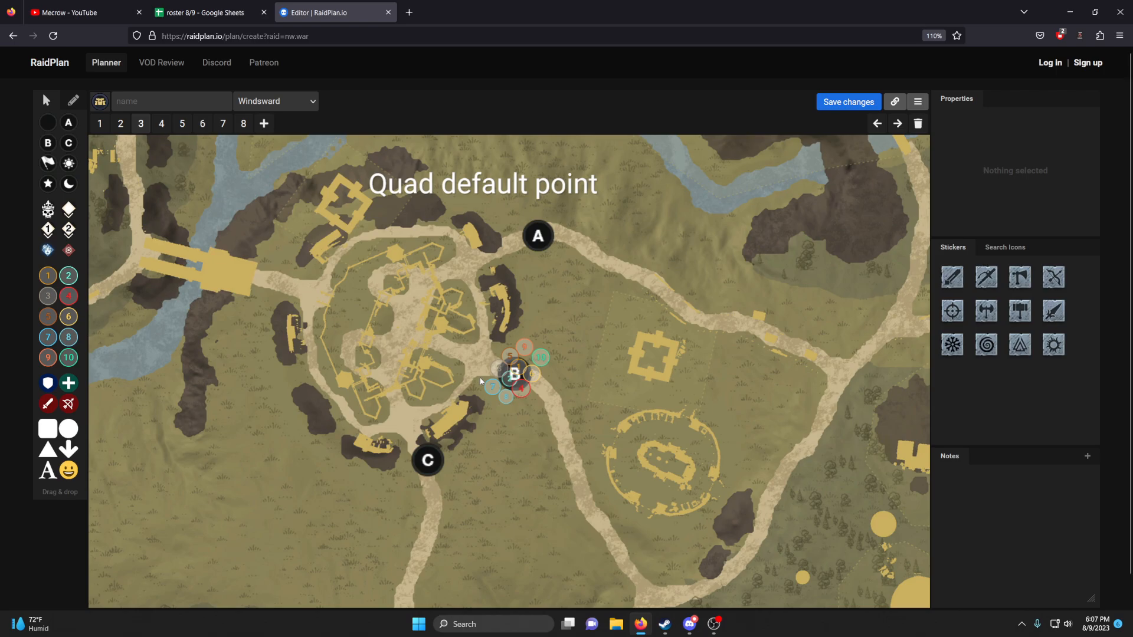
left_click(193, 5)
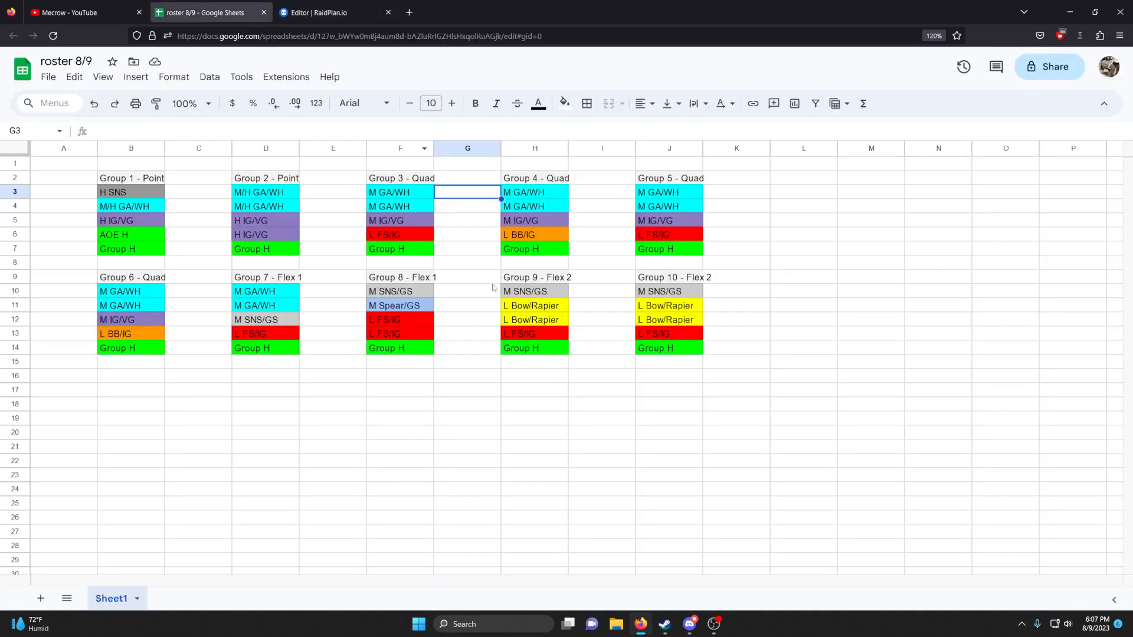
left_click(424, 357)
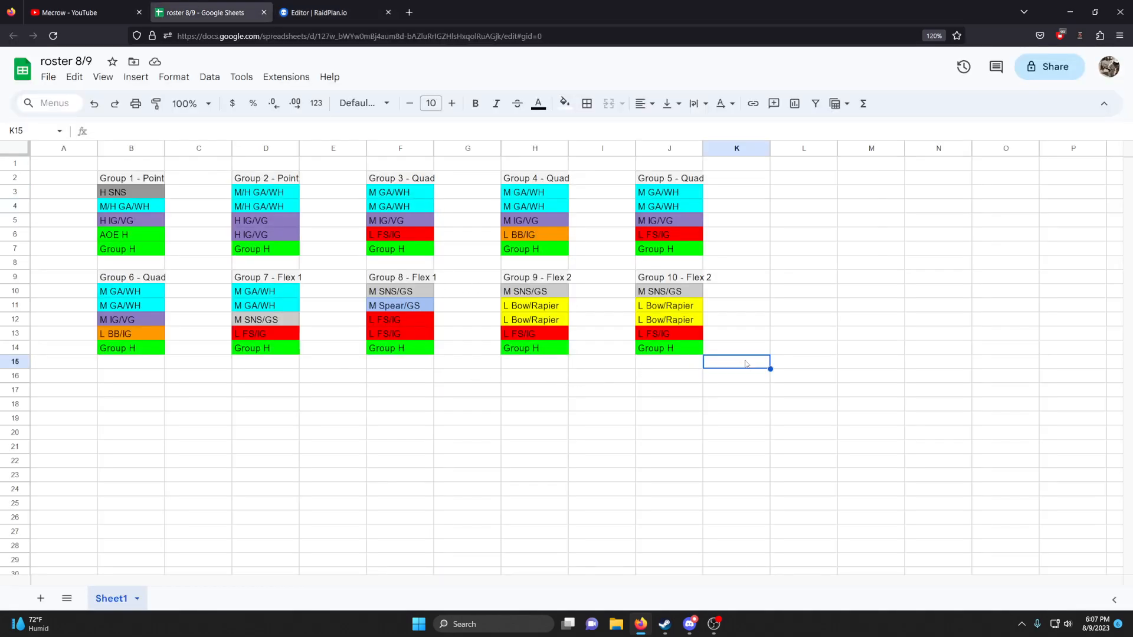
left_click_drag(746, 363, 124, 193)
left_click(409, 446)
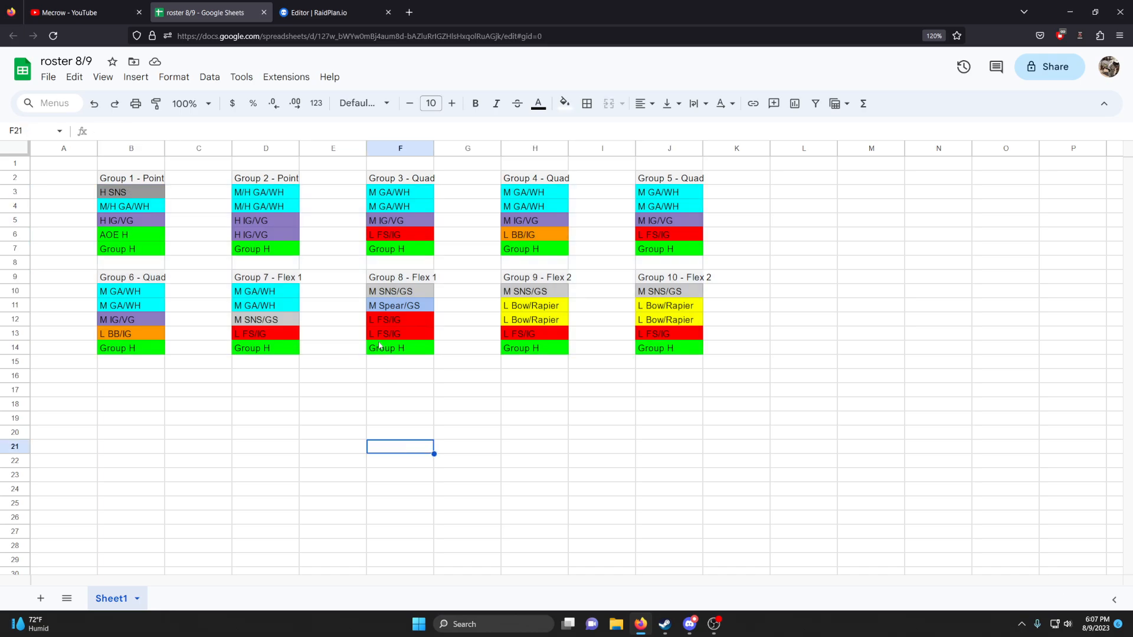
left_click_drag(283, 277, 673, 351)
left_click(669, 404)
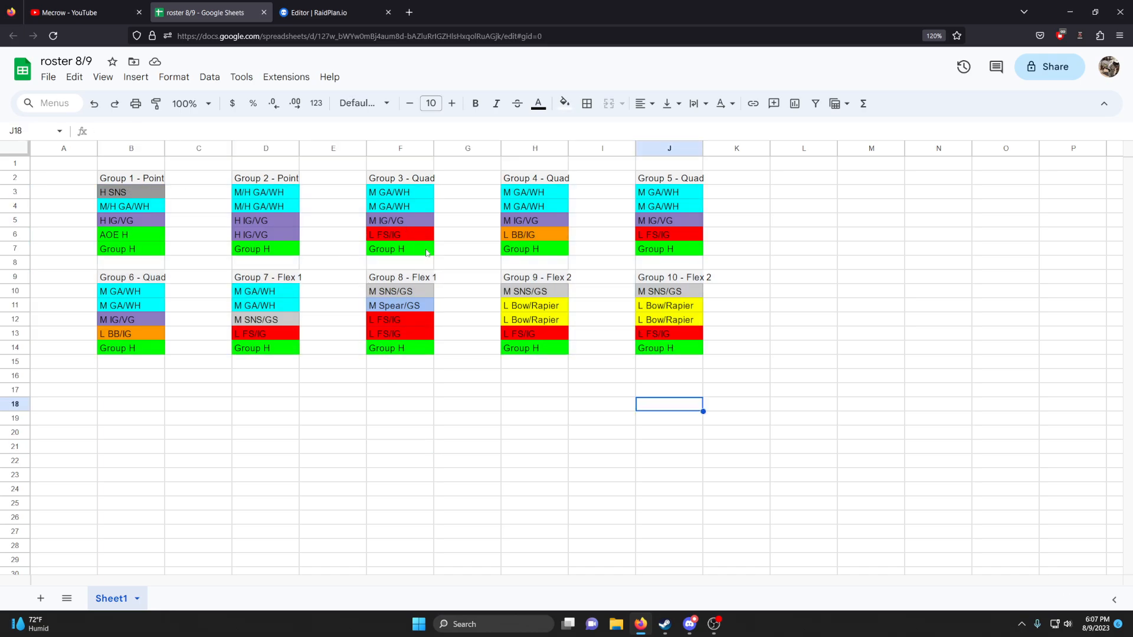
left_click(151, 335)
left_click(529, 235)
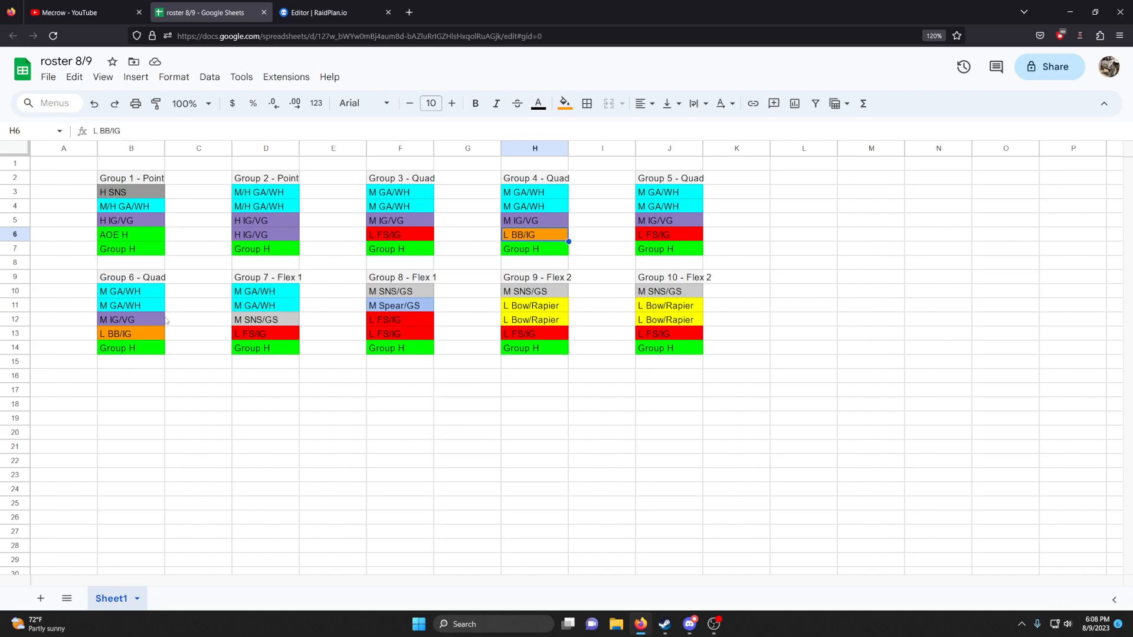
left_click(147, 342)
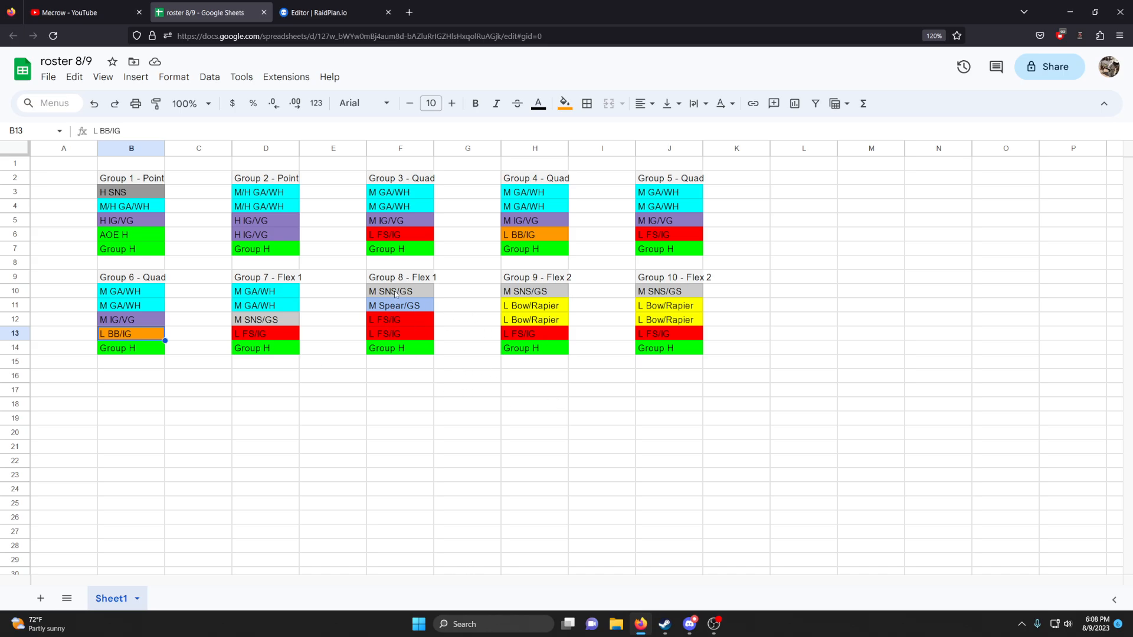
left_click(390, 322)
left_click(288, 335)
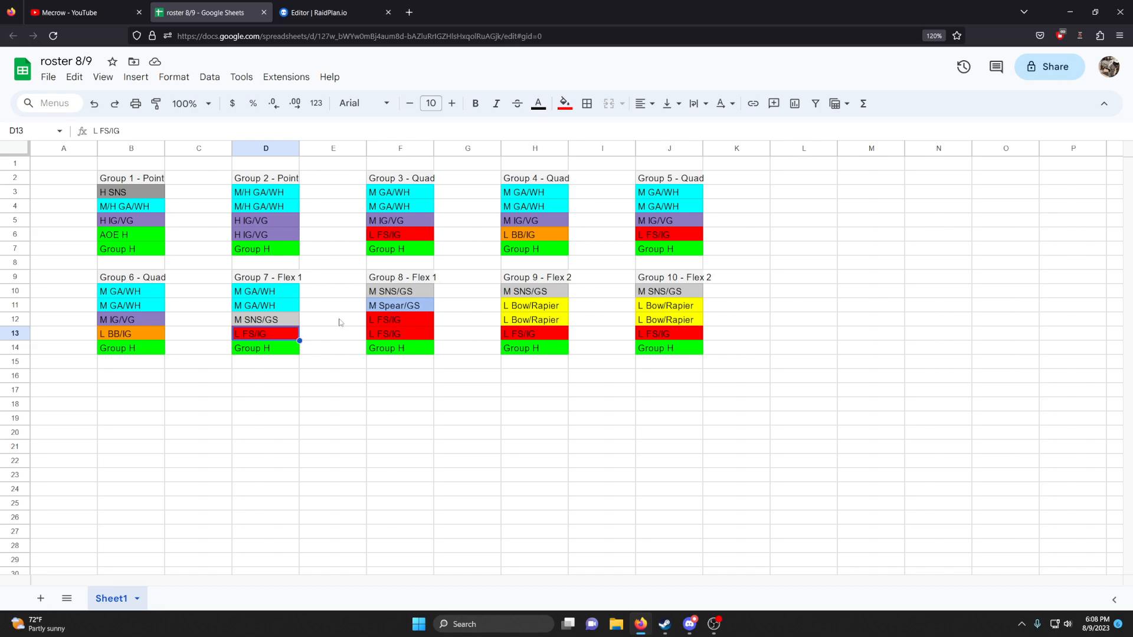
left_click(293, 324)
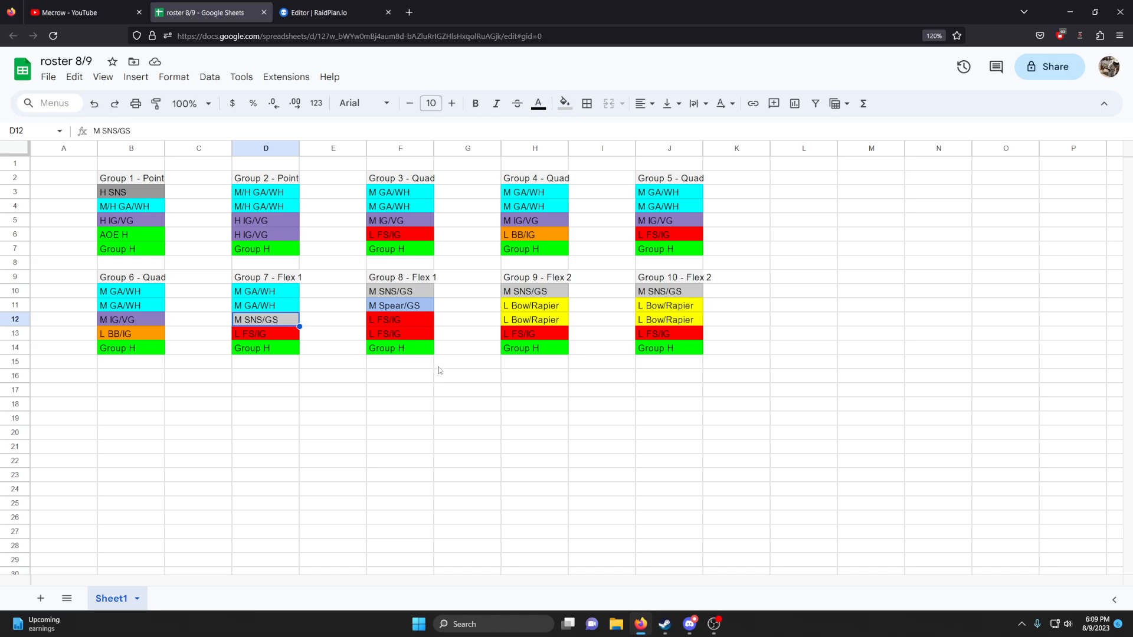
left_click(407, 295)
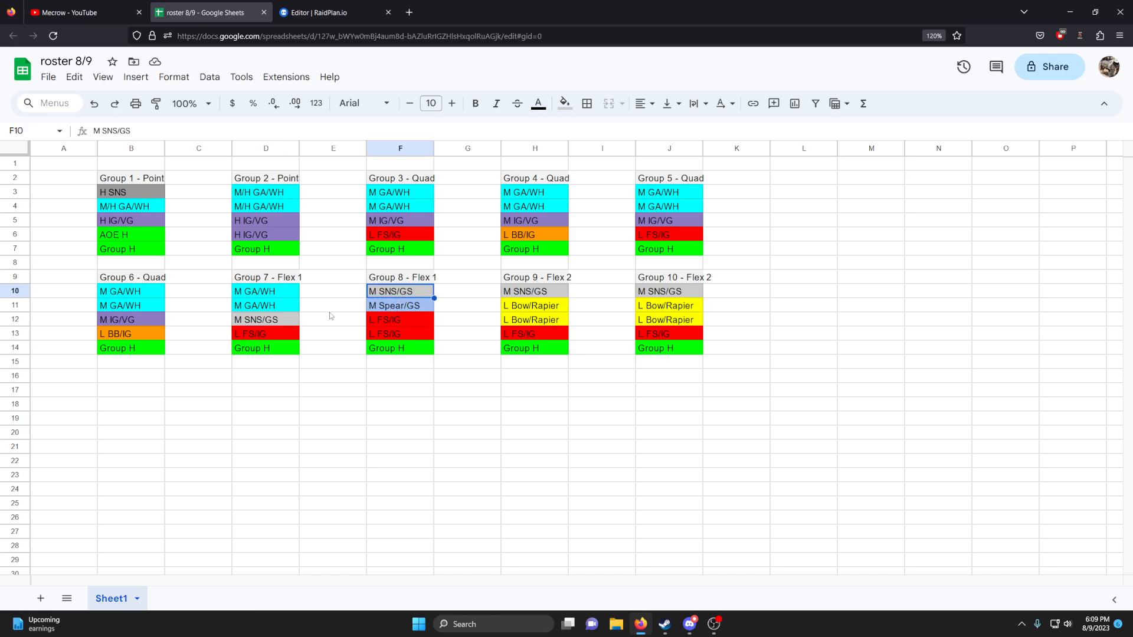
left_click(306, 315)
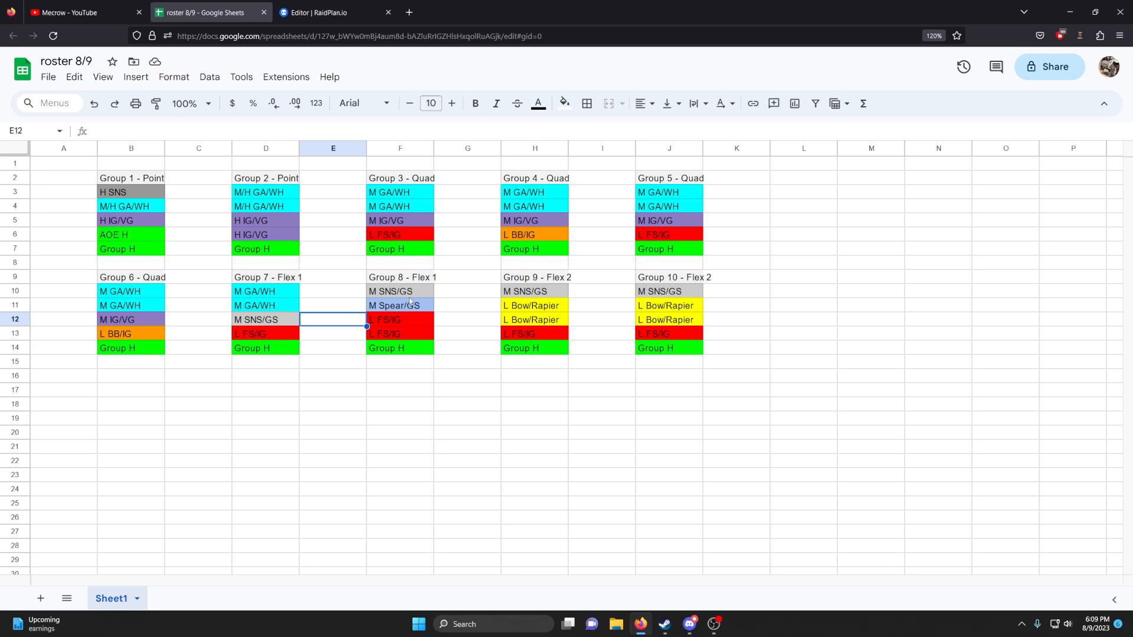
left_click(403, 321)
left_click(409, 235)
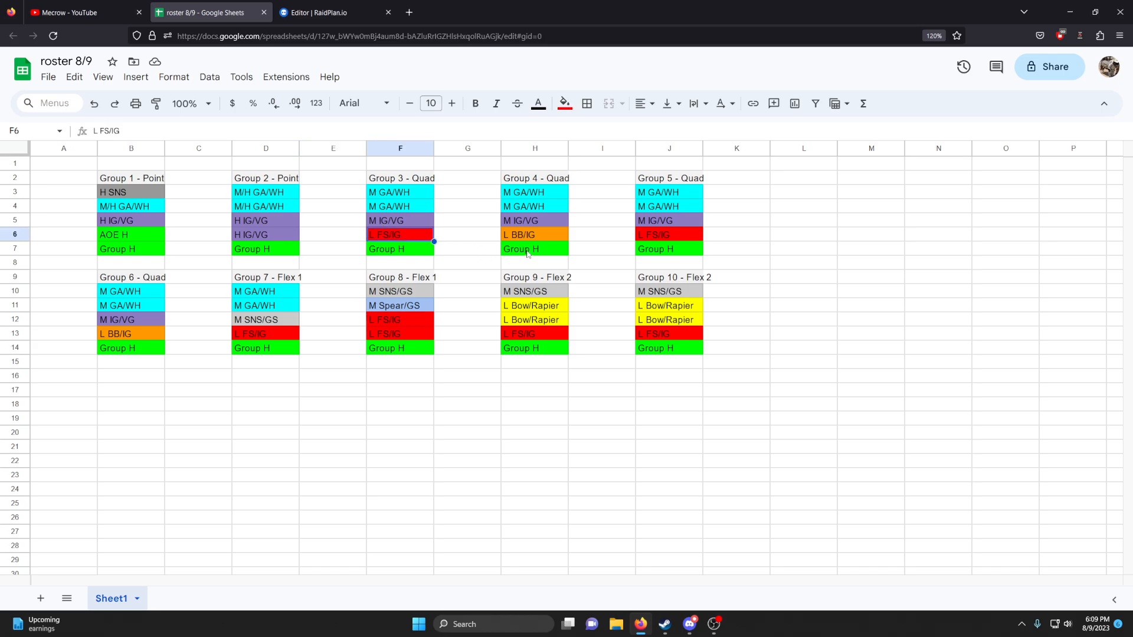